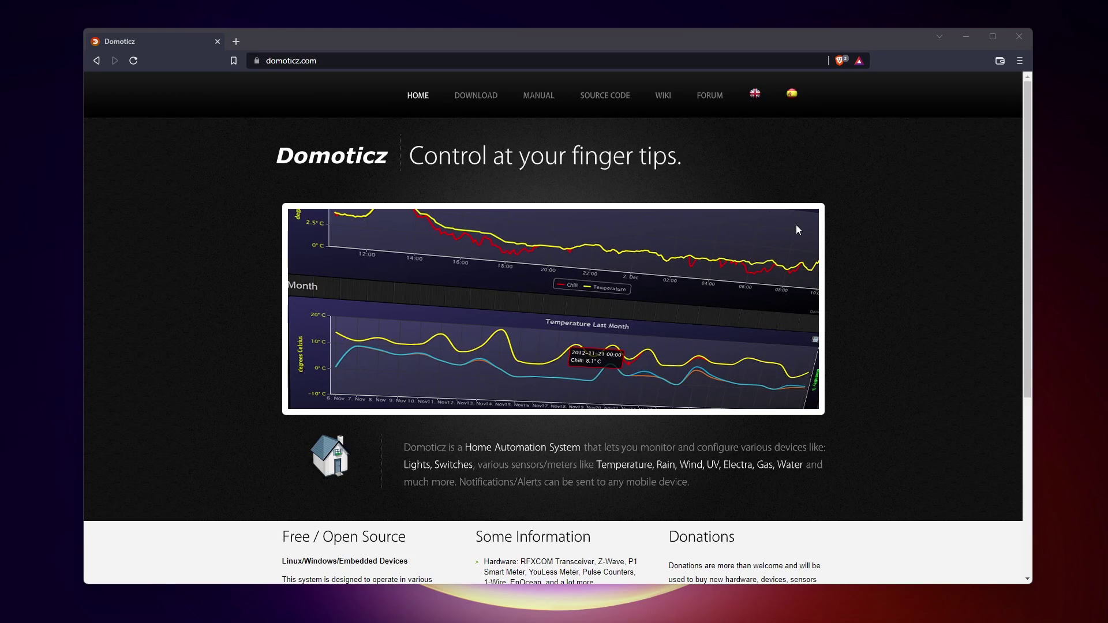
# Scroll through the domoticz.com homepage.
pyautogui.click(250, 241)
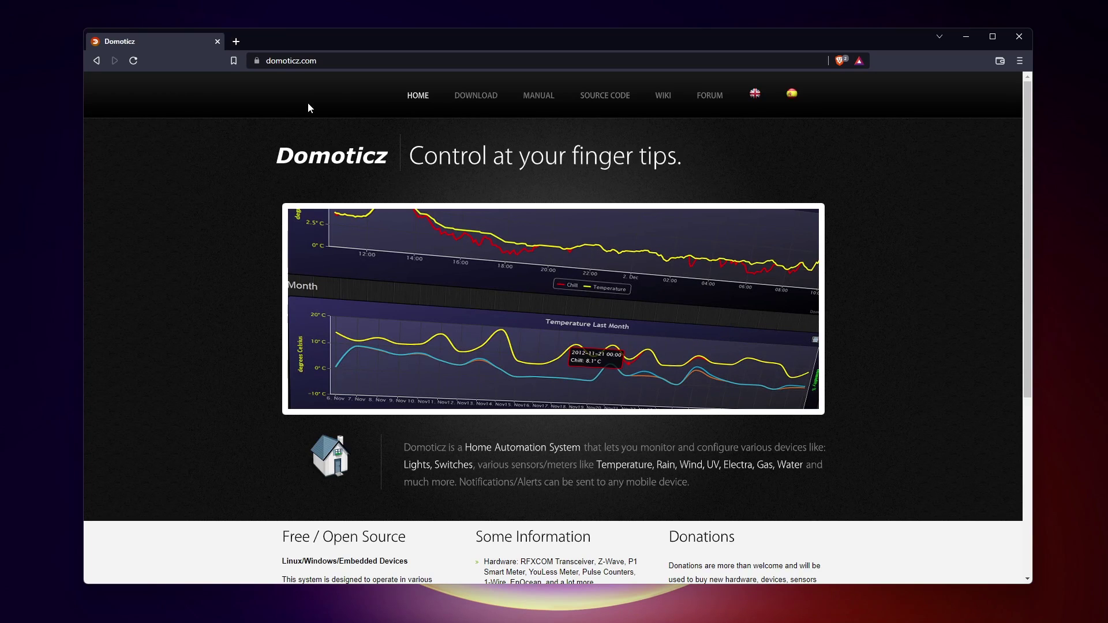
pyautogui.scroll(-5, 491, 241)
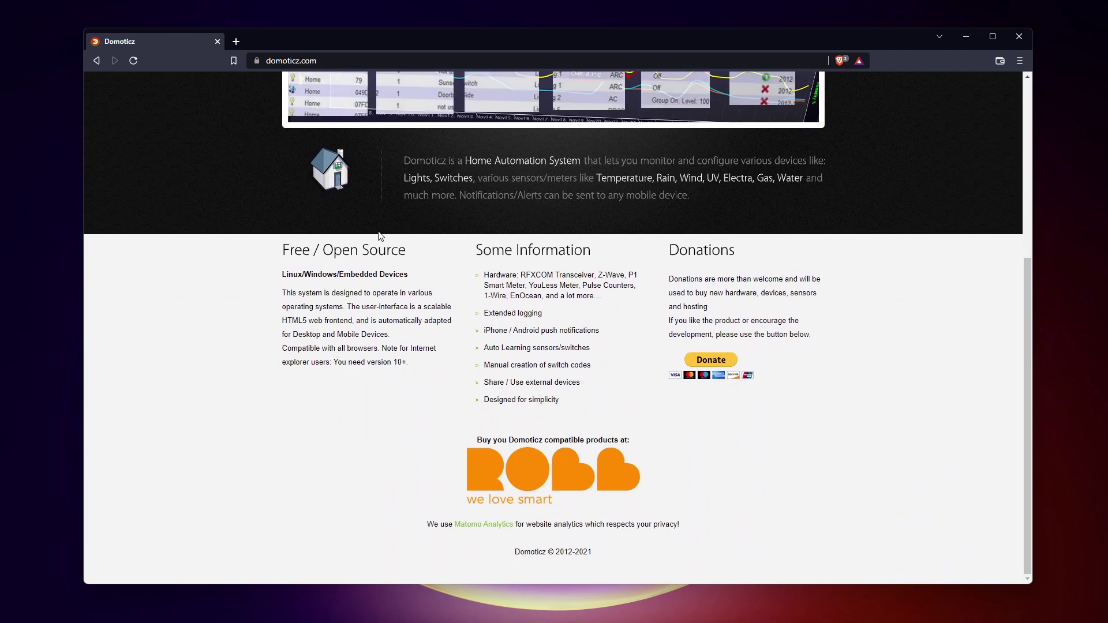
pyautogui.scroll(1, 378, 233)
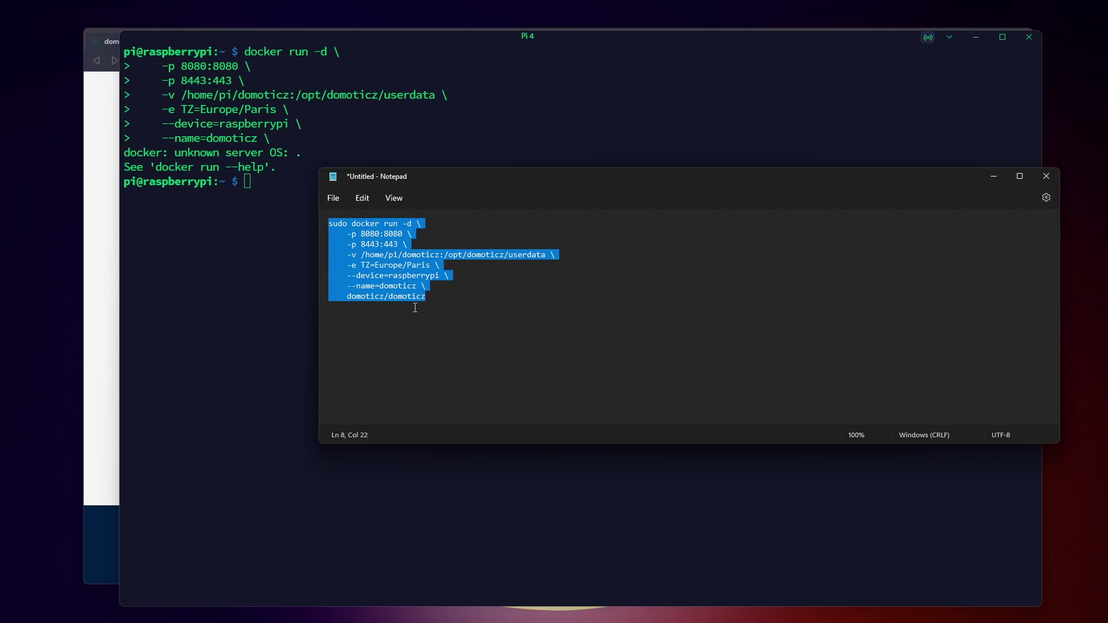
# Paste the copied docker run command into the SSH terminal and run it.
pyautogui.hotkey('ctrl', 'c')
pyautogui.click(261, 298)
pyautogui.hotkey('ctrl', 'v')
pyautogui.press('Return')
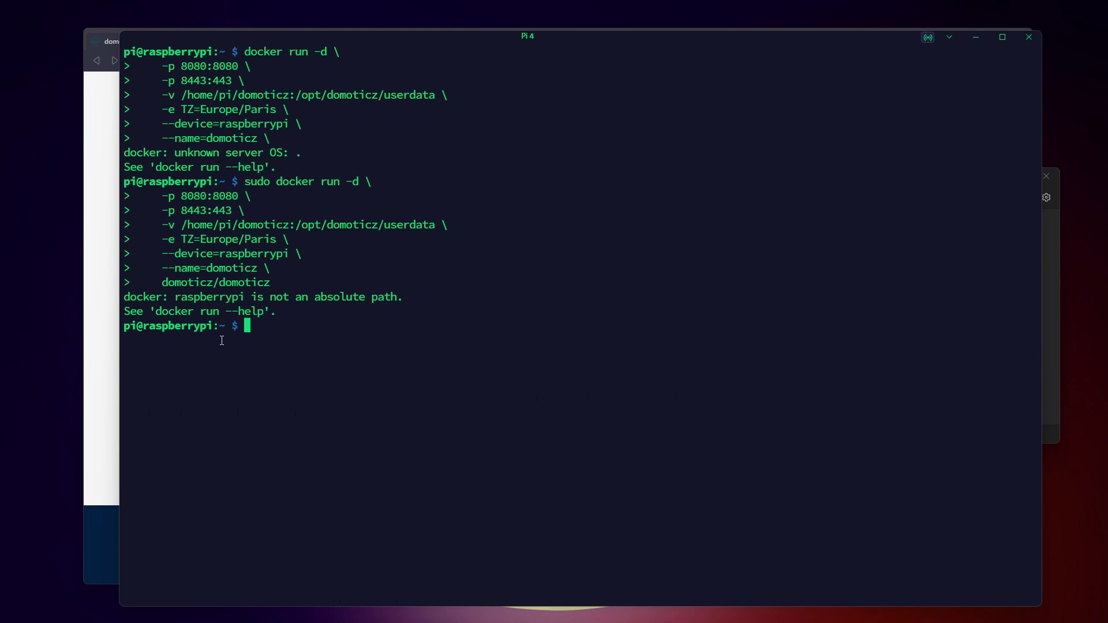
# Read the Docker Hub run instructions, including the note about several USB devices.
pyautogui.click(94, 161)
pyautogui.moveTo(280, 356); pyautogui.dragTo(459, 357)
pyautogui.click(329, 381)
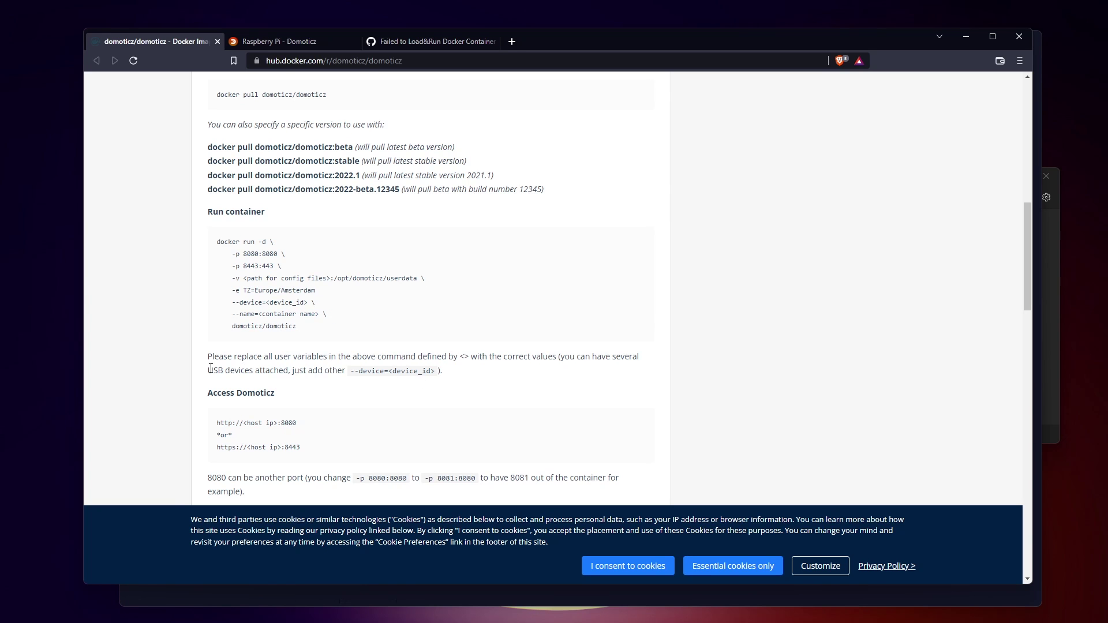
pyautogui.moveTo(211, 368); pyautogui.dragTo(294, 371)
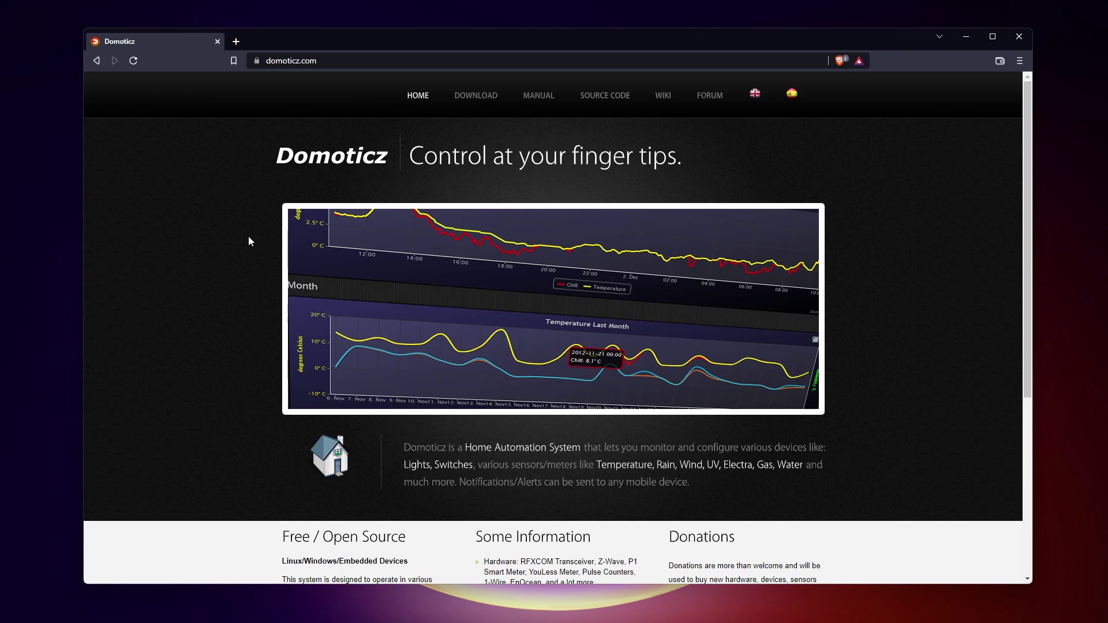
pyautogui.scroll(-5, 501, 250)
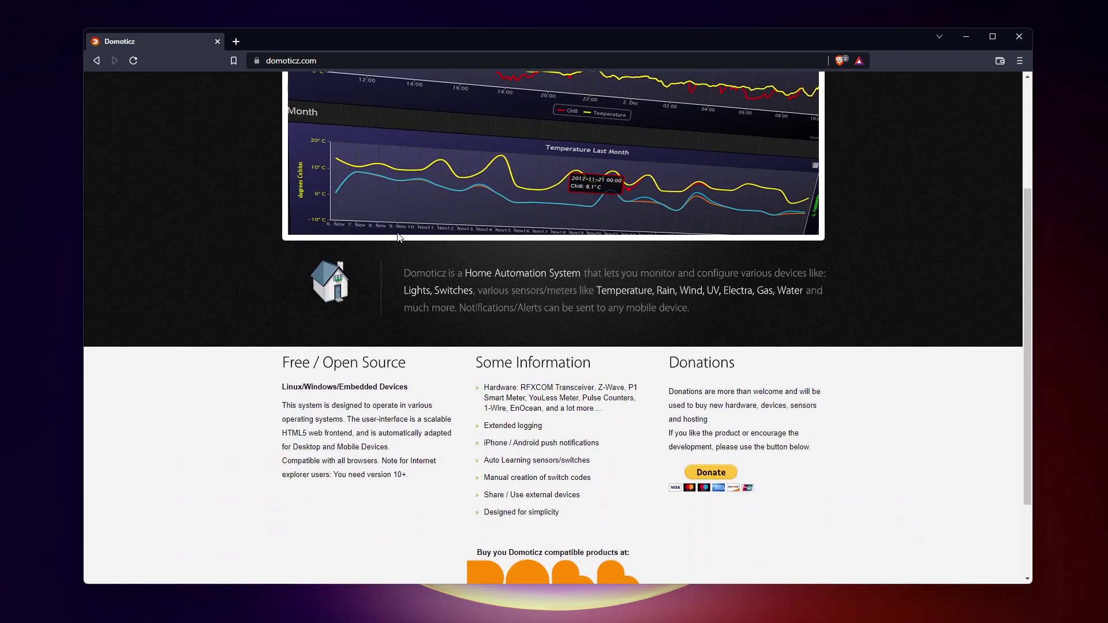
pyautogui.scroll(3, 379, 235)
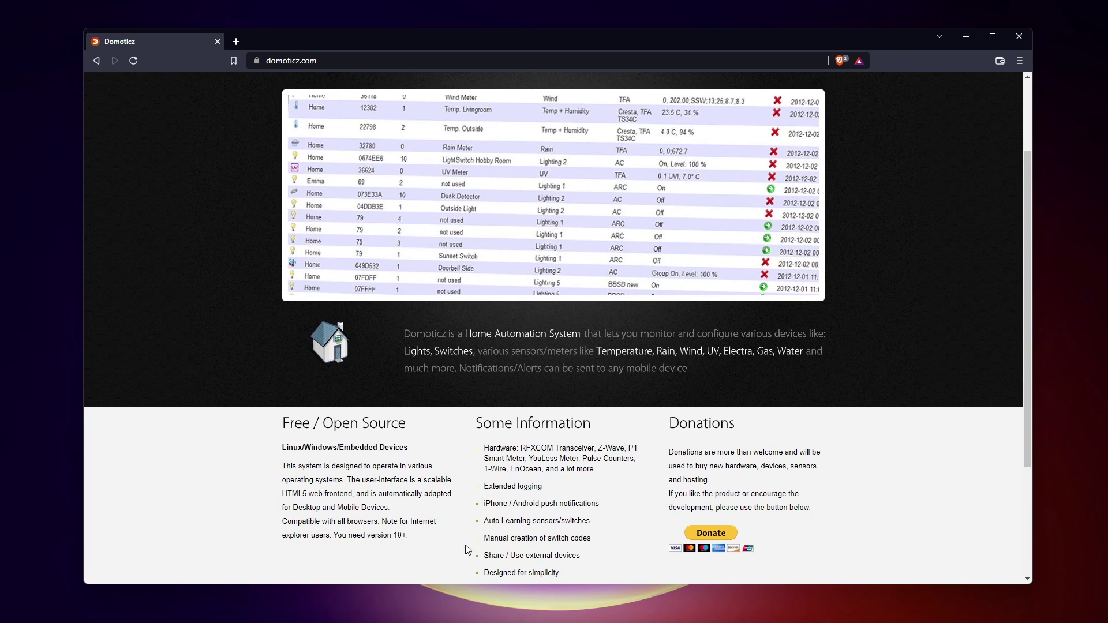
pyautogui.scroll(2, 635, 454)
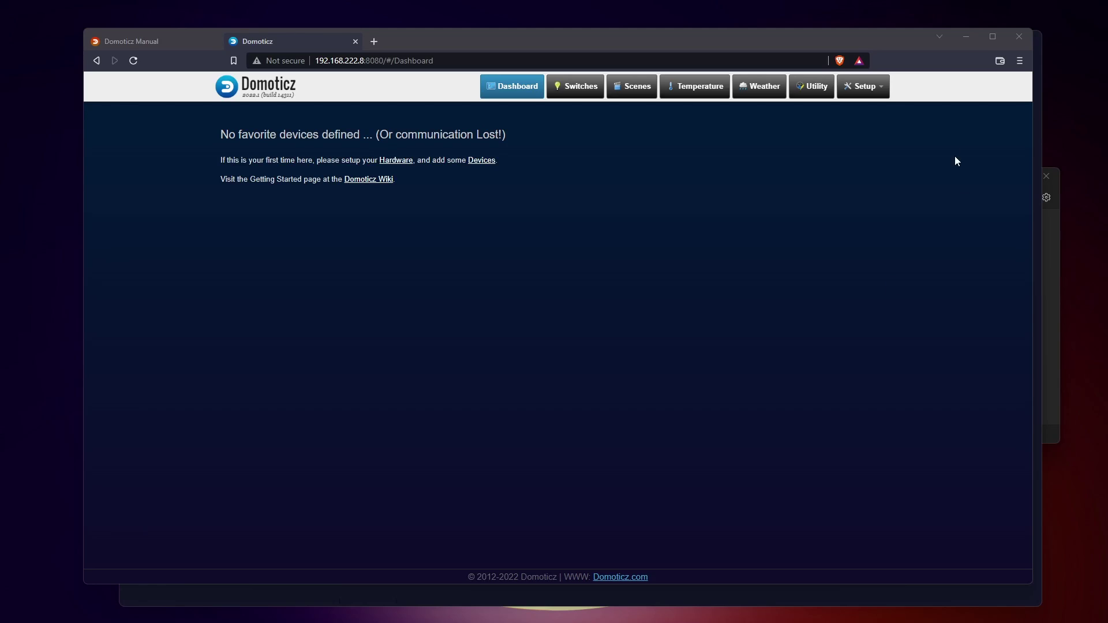
# Add new hardware of type Philips Hue Bridge, then go to the domoticz.com downloads page.
pyautogui.click(872, 88)
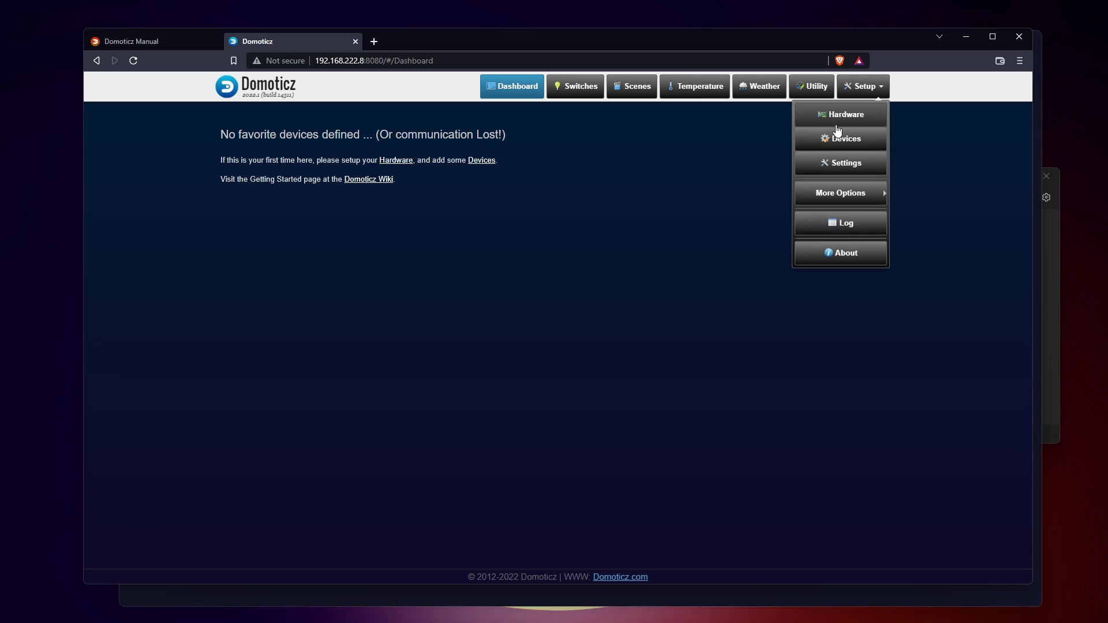
pyautogui.click(832, 113)
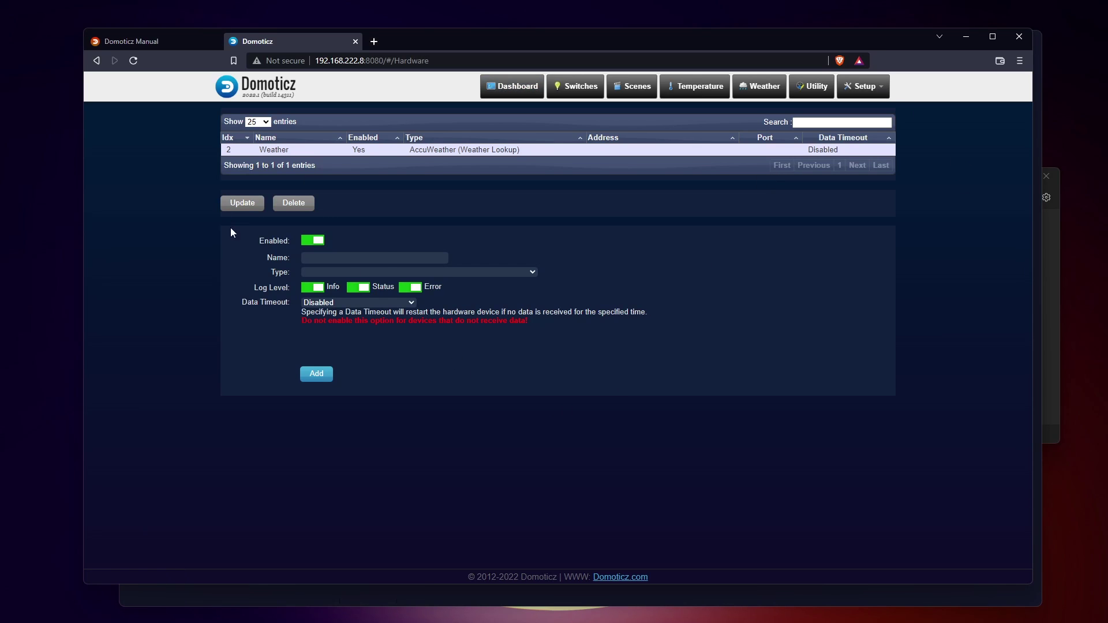
pyautogui.click(345, 258)
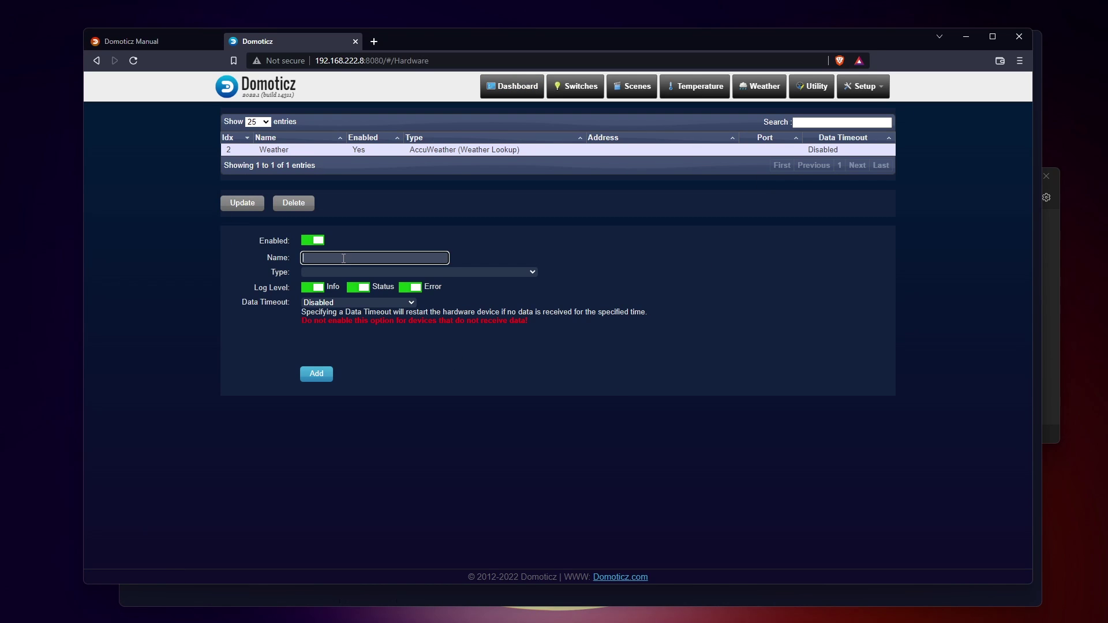
pyautogui.click(345, 272)
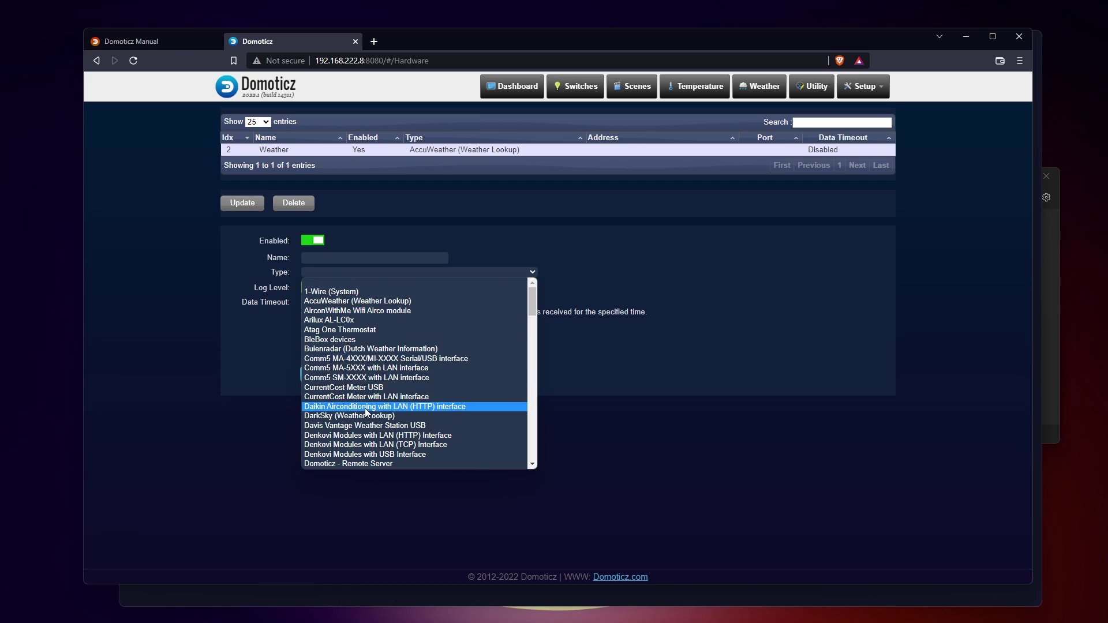
pyautogui.scroll(-4, 366, 412)
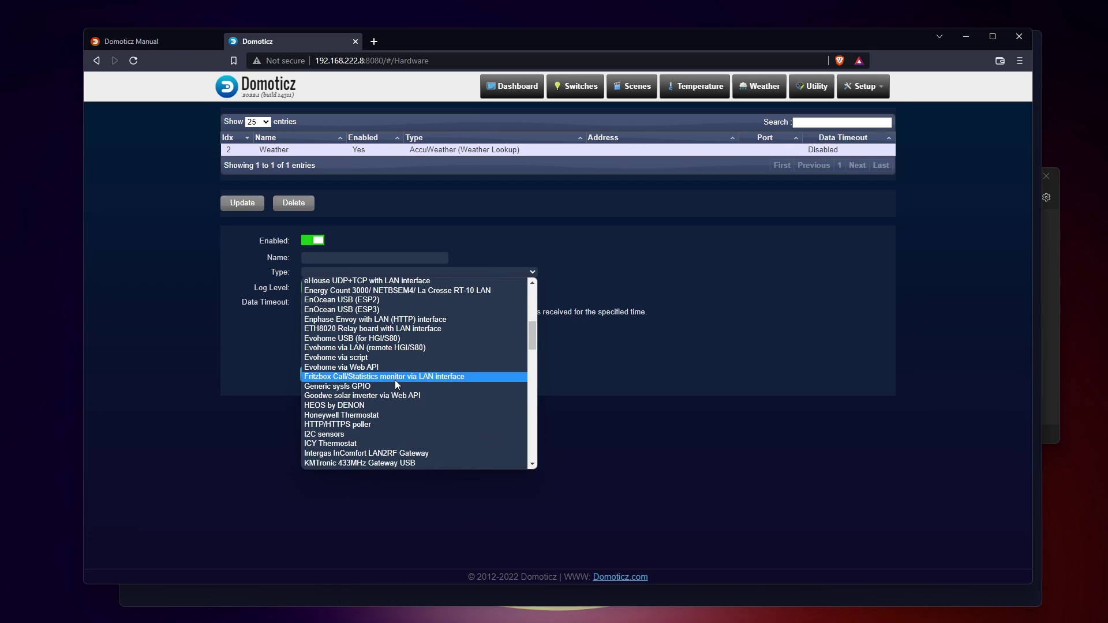
pyautogui.write('philips')
pyautogui.scroll(-4, 366, 369)
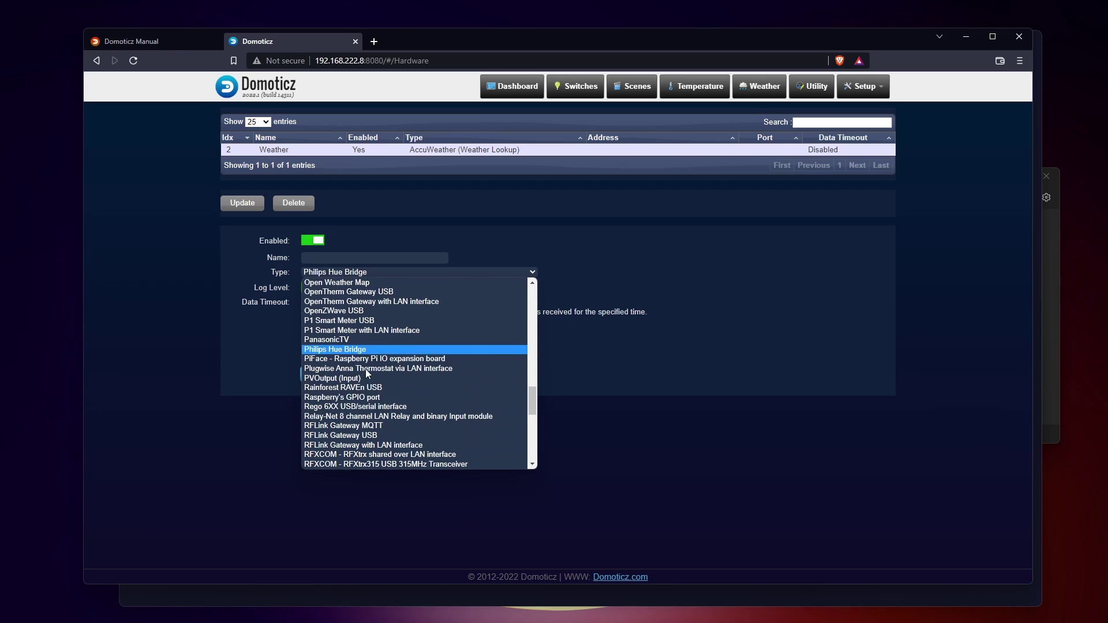
pyautogui.click(357, 349)
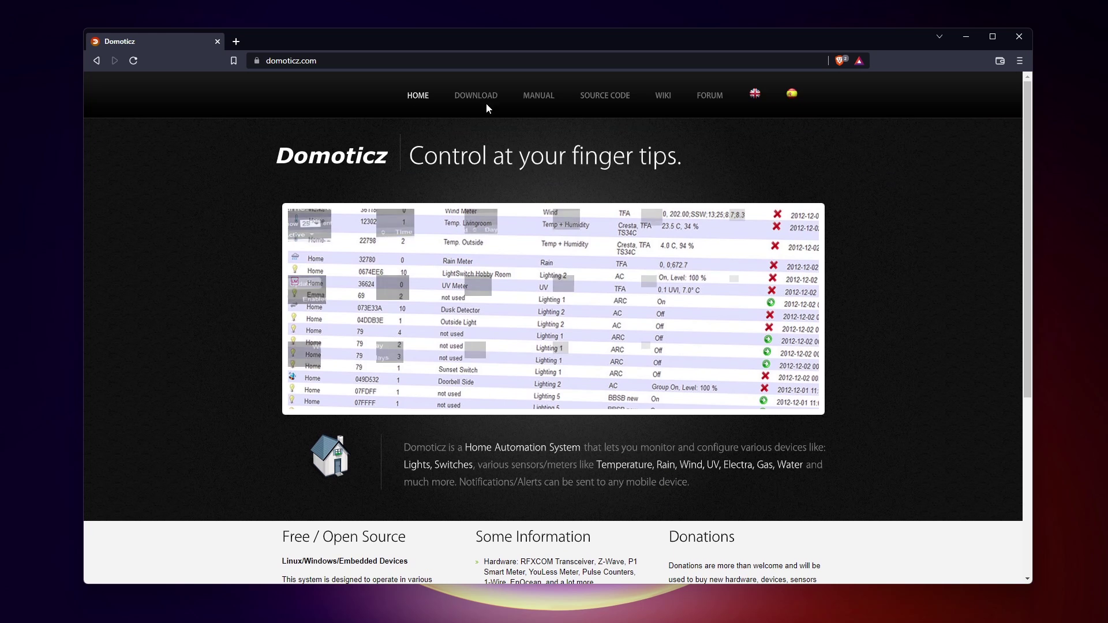
pyautogui.click(485, 97)
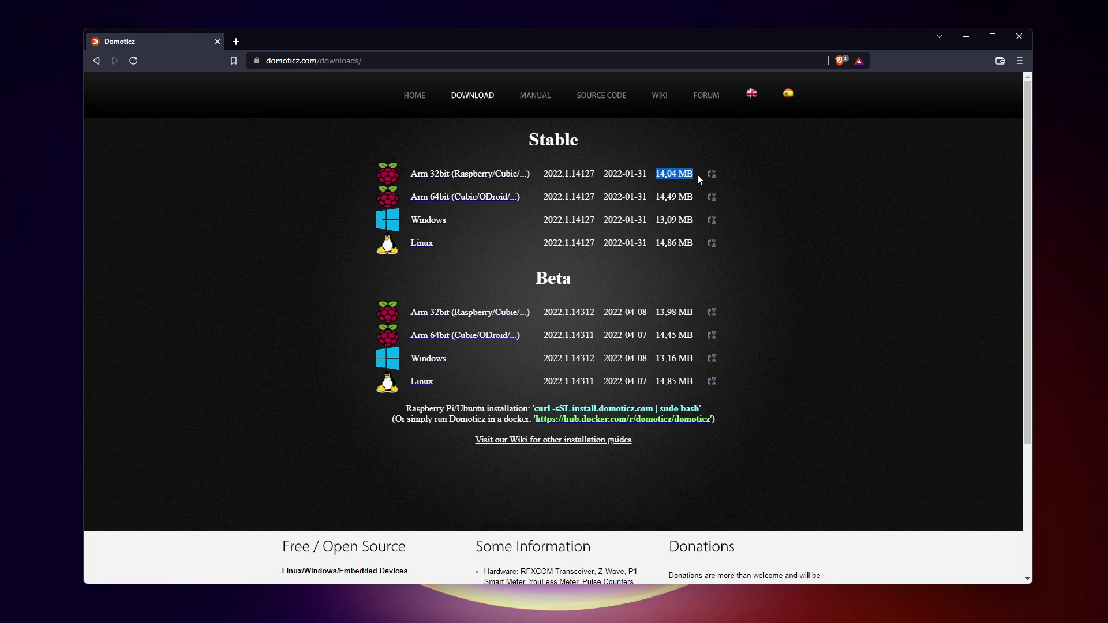
# Highlight the Raspberry Pi install lines and open the Docker Hub page in a new tab.
pyautogui.hotkey('alt', 'Tab')
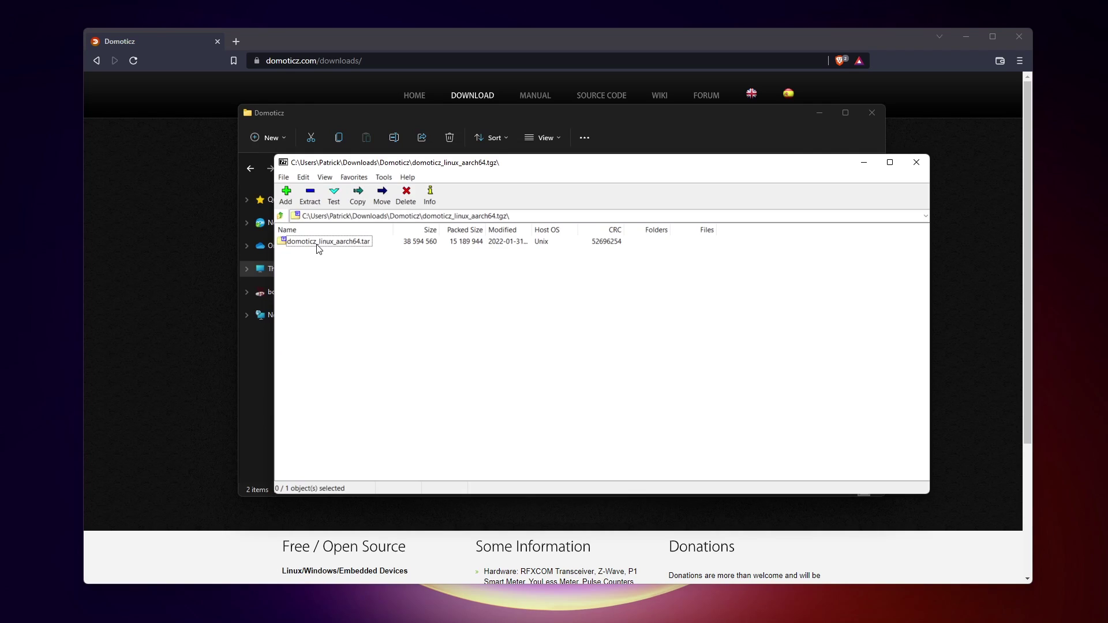
pyautogui.doubleClick(317, 242)
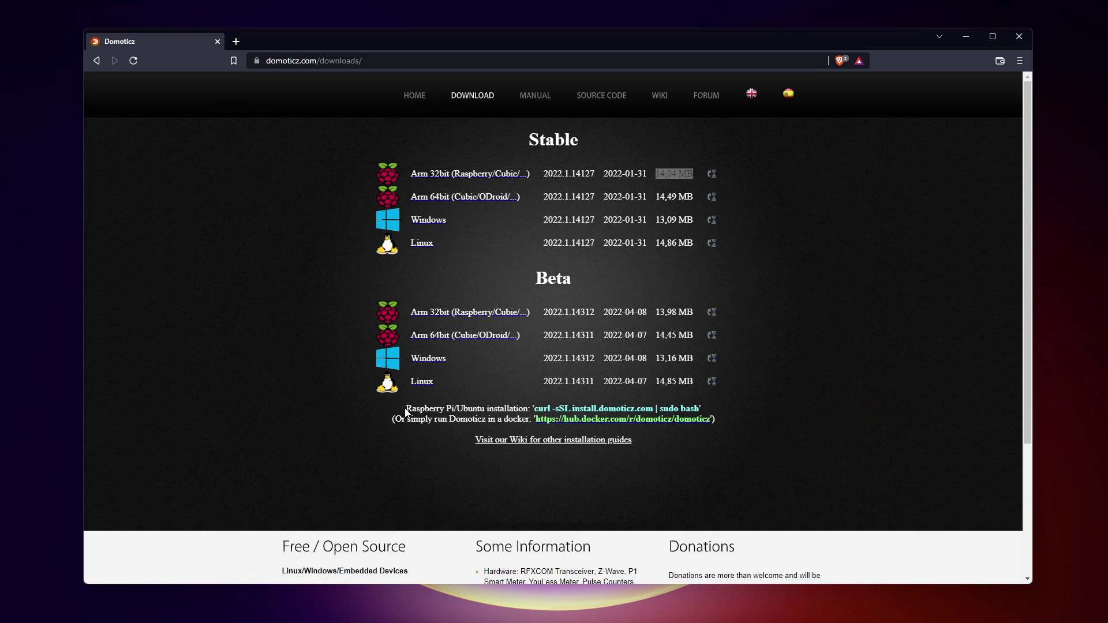
pyautogui.moveTo(406, 409); pyautogui.dragTo(721, 417)
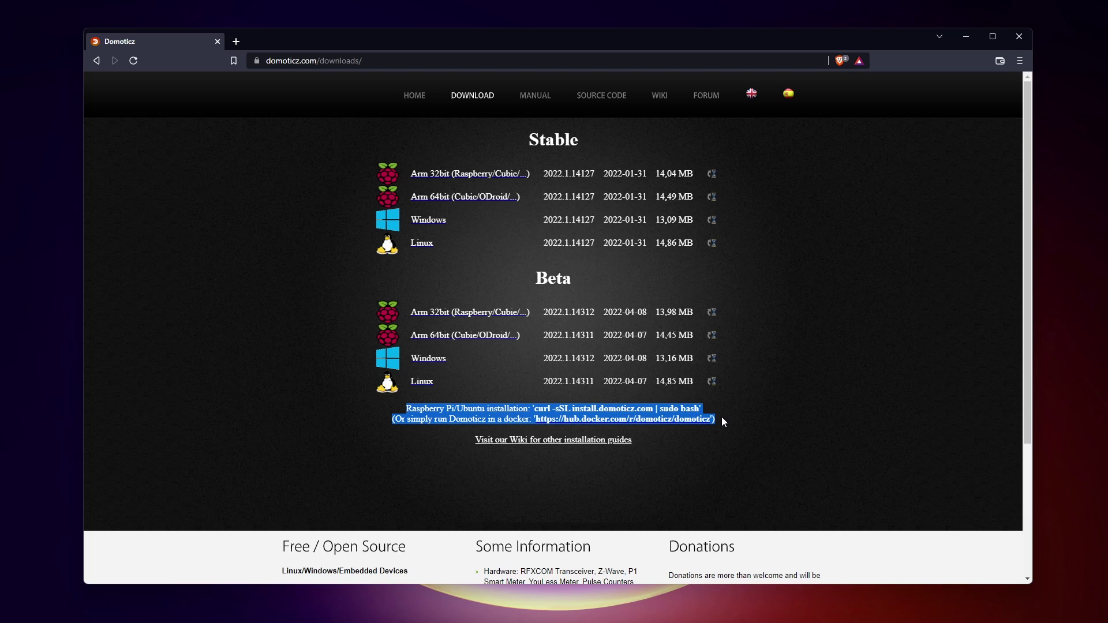
pyautogui.click(378, 444)
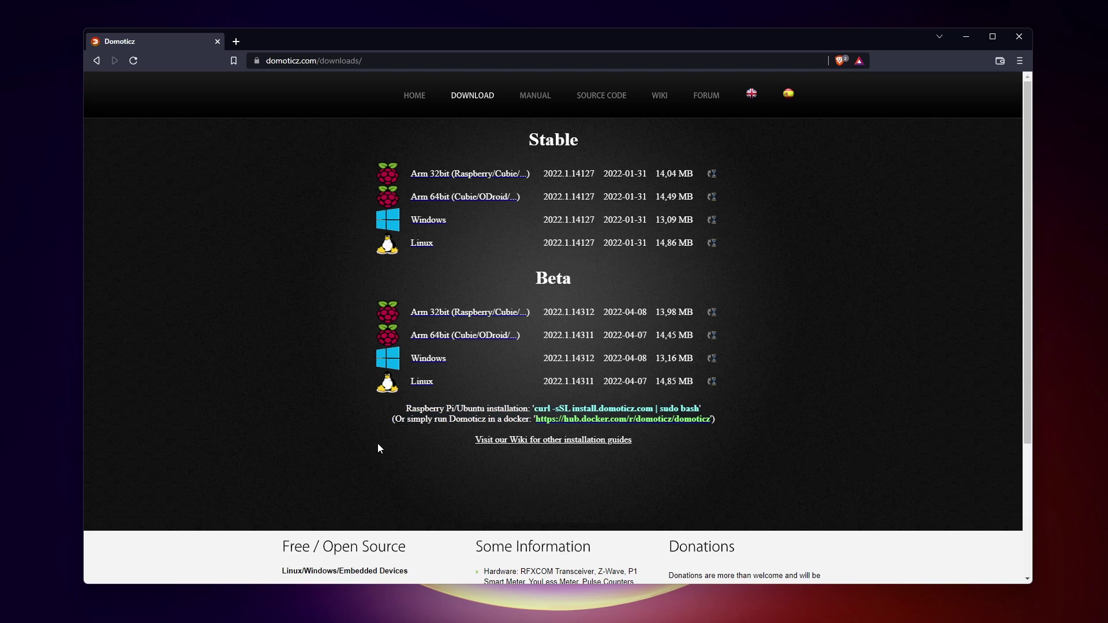
pyautogui.middleClick(623, 429)
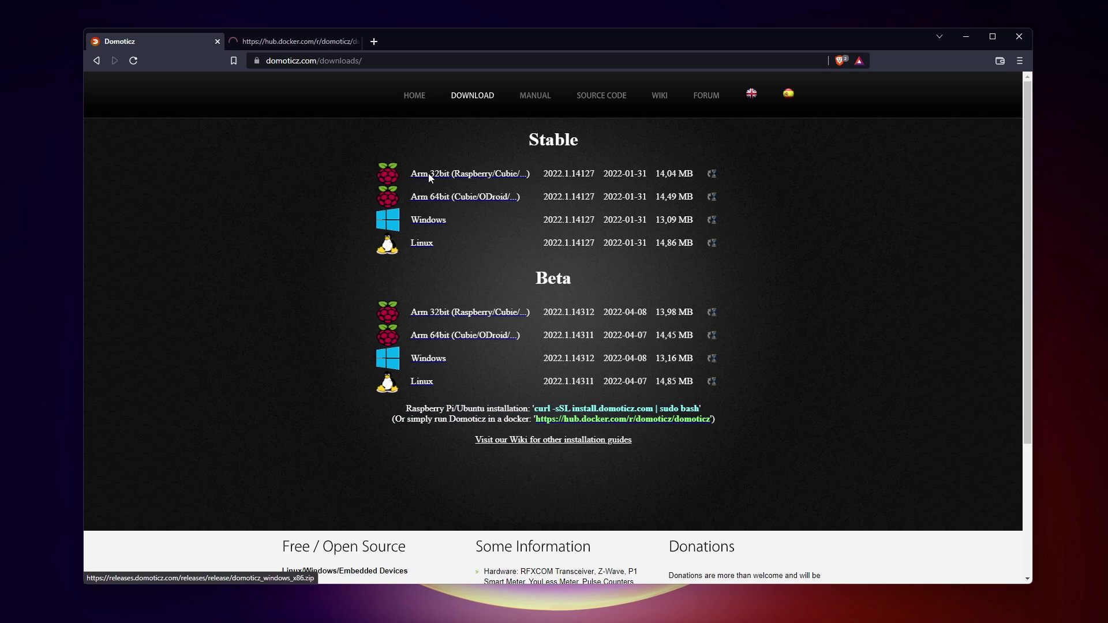
pyautogui.click(295, 42)
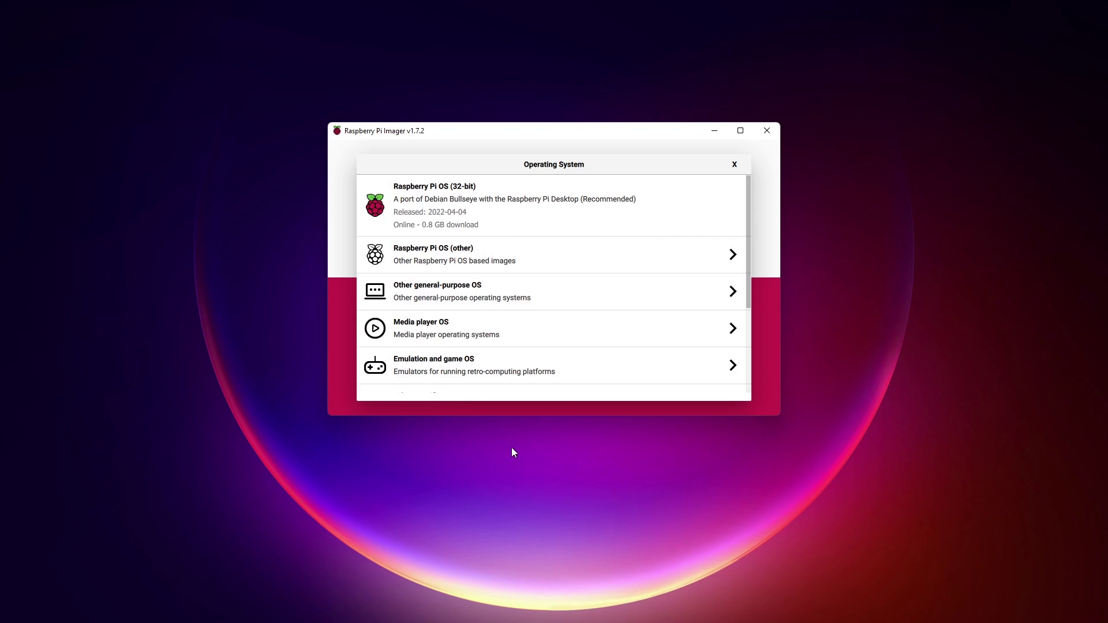
# In Raspberry Pi Imager, browse the Home assistants OS list, then the other Raspberry Pi OS images.
pyautogui.scroll(-2, 464, 269)
pyautogui.scroll(-2, 463, 269)
pyautogui.click(464, 268)
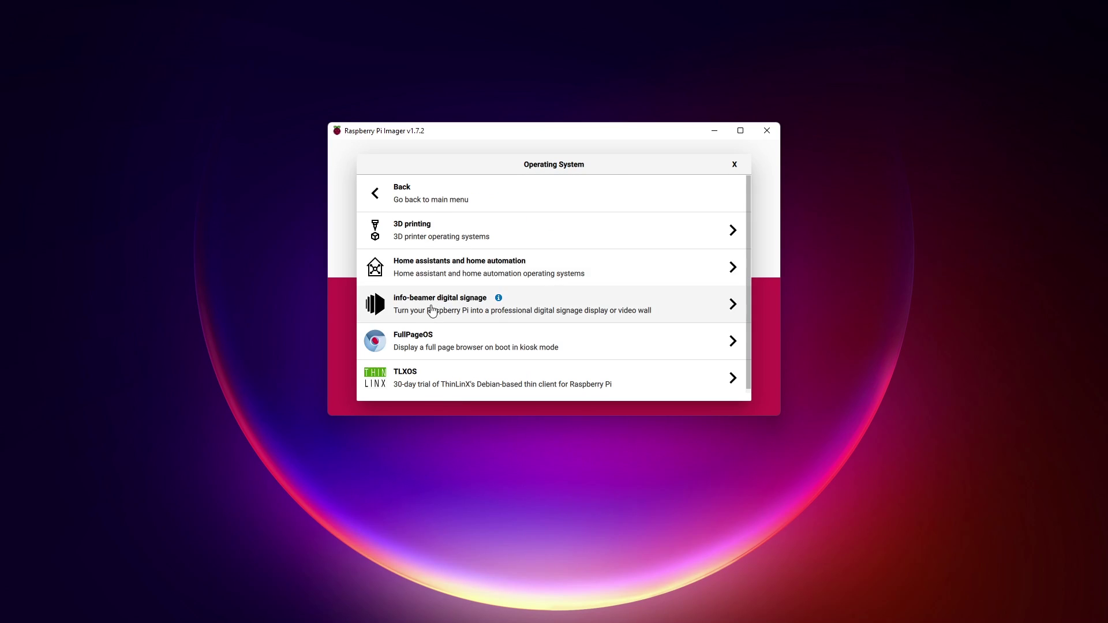
pyautogui.click(427, 268)
pyautogui.scroll(-1, 473, 262)
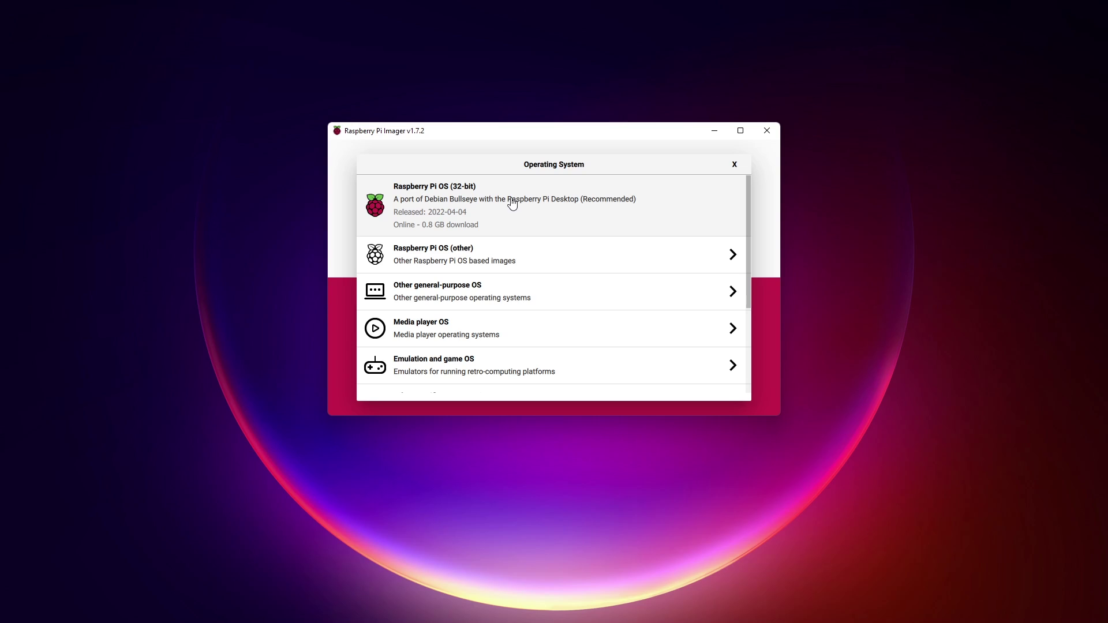
pyautogui.click(496, 250)
# Read the Bullseye warning on the domoticz.com Raspberry Pi wiki page.
pyautogui.scroll(-3, 502, 266)
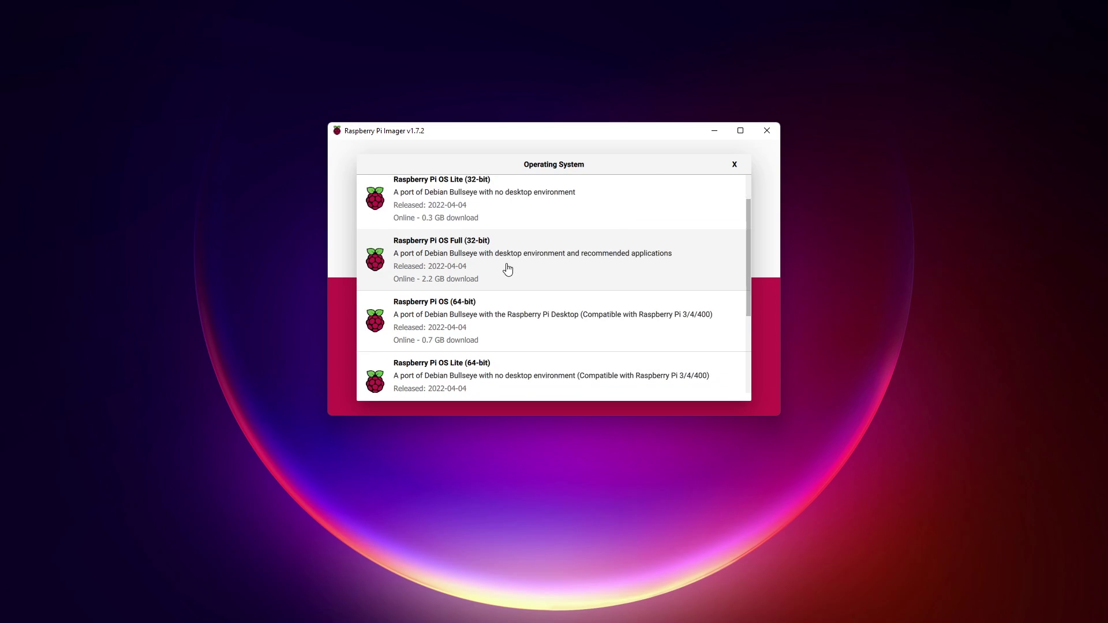
pyautogui.moveTo(200, 407); pyautogui.dragTo(669, 413)
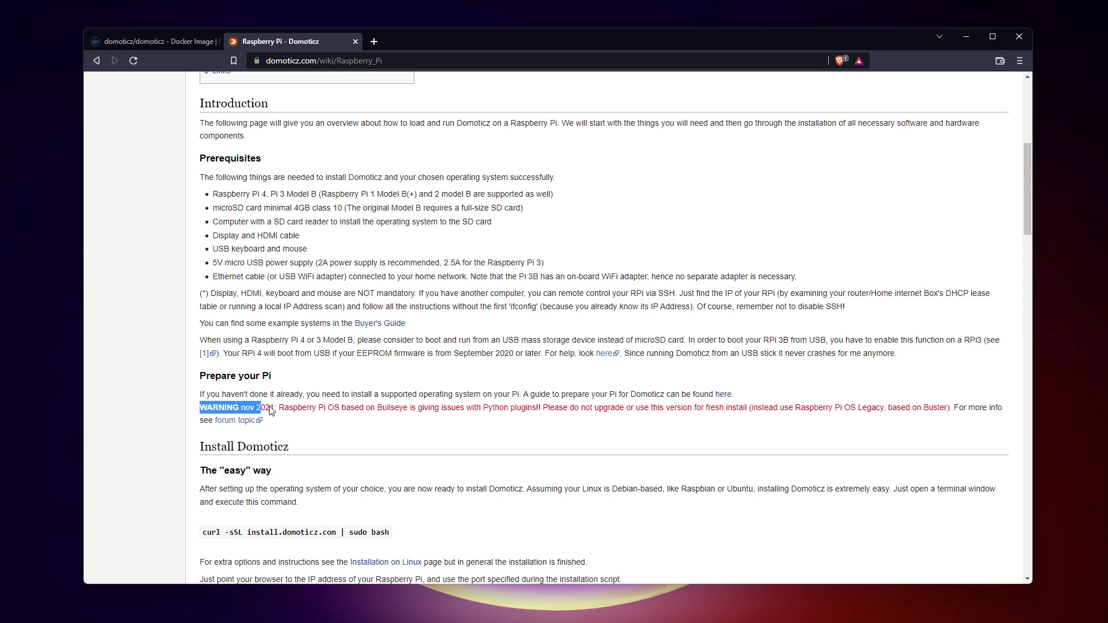
pyautogui.click(571, 432)
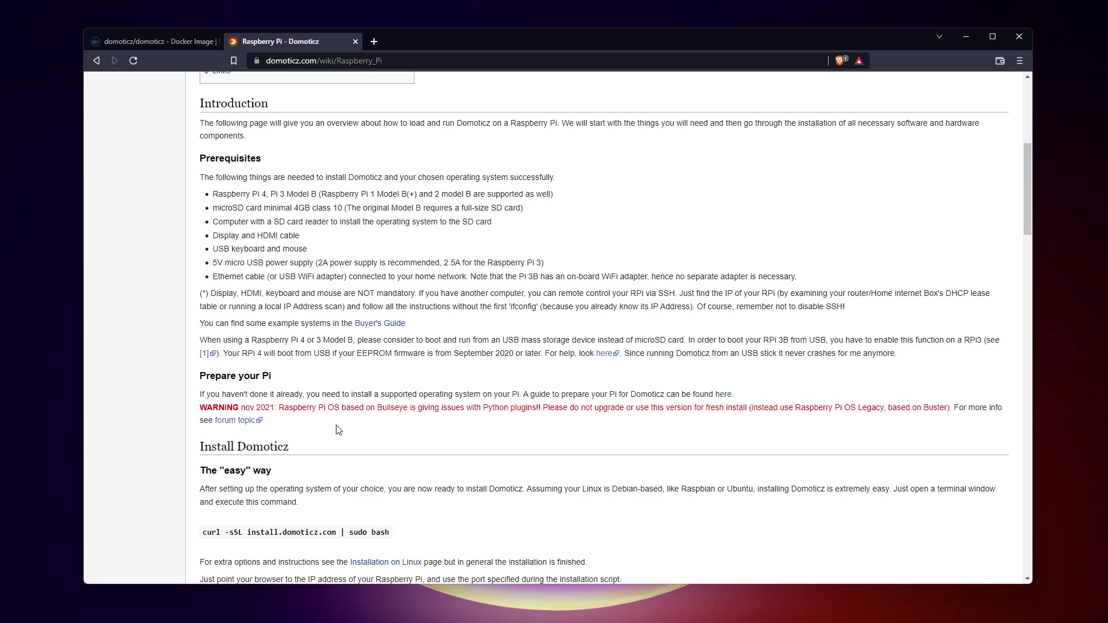
# Zoom the wiki page to 150% and highlight the Bullseye and Python plugins warning.
pyautogui.hotkey('ctrl', '+')
pyautogui.hotkey('ctrl', '+')
pyautogui.hotkey('ctrl', '+')
pyautogui.scroll(-5, 487, 442)
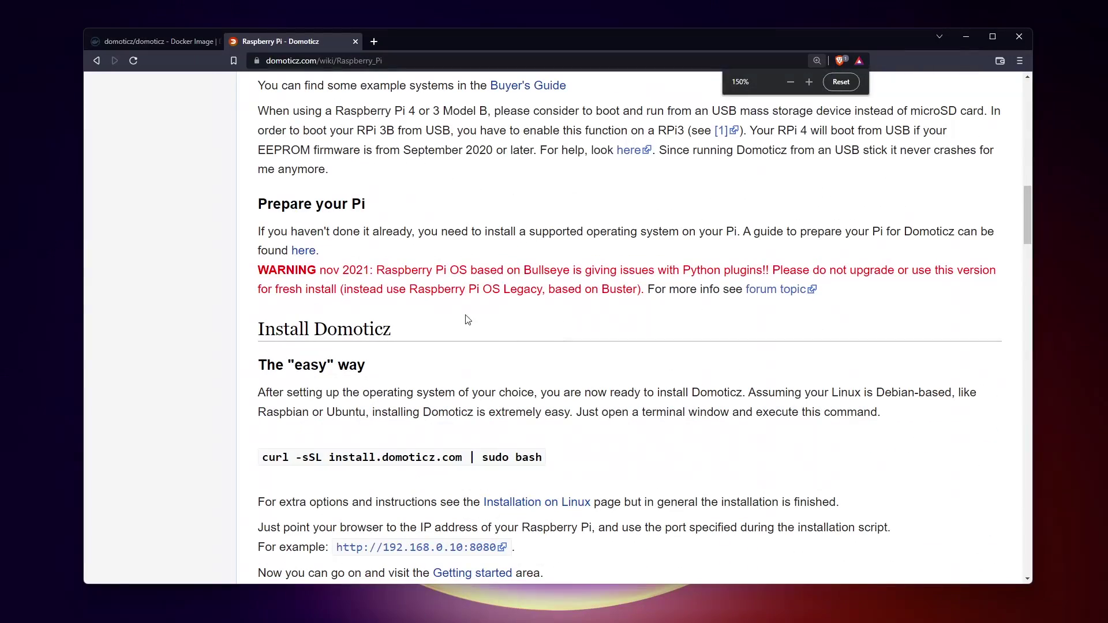
pyautogui.moveTo(378, 270); pyautogui.dragTo(773, 269)
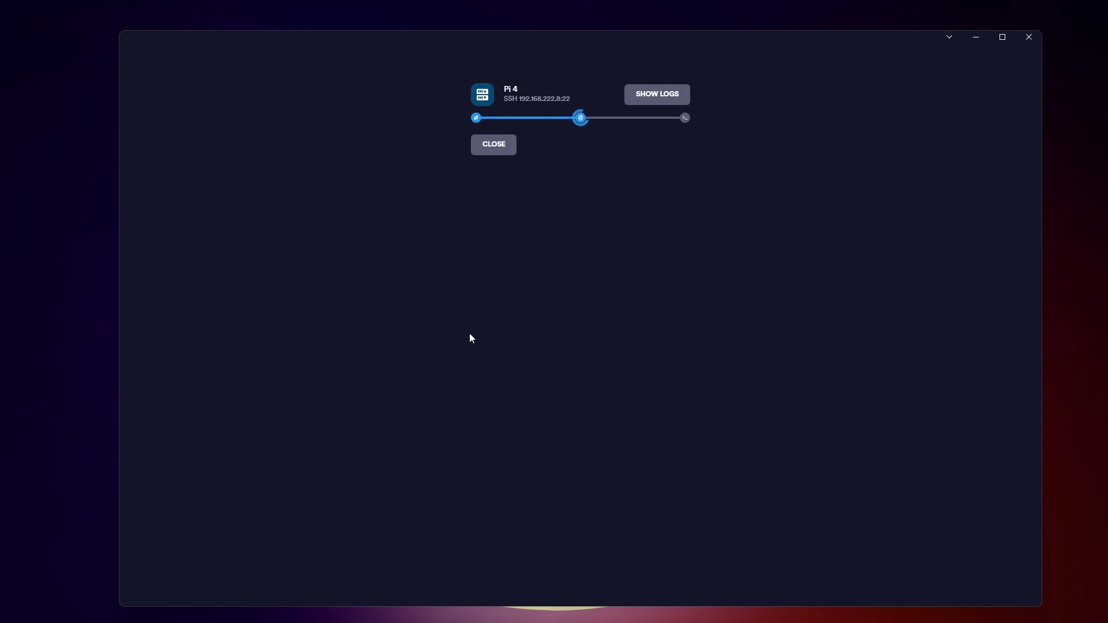
# Update the Pi's packages with sudo apt update and sudo apt upgrade -y.
pyautogui.write('sudo apt update')
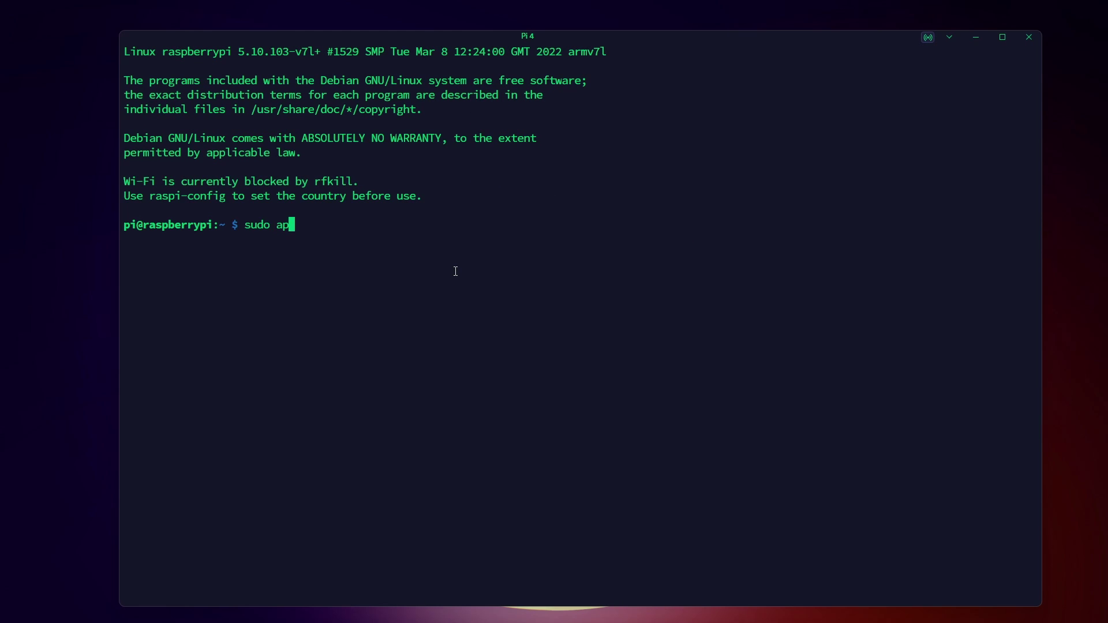
pyautogui.press('Return')
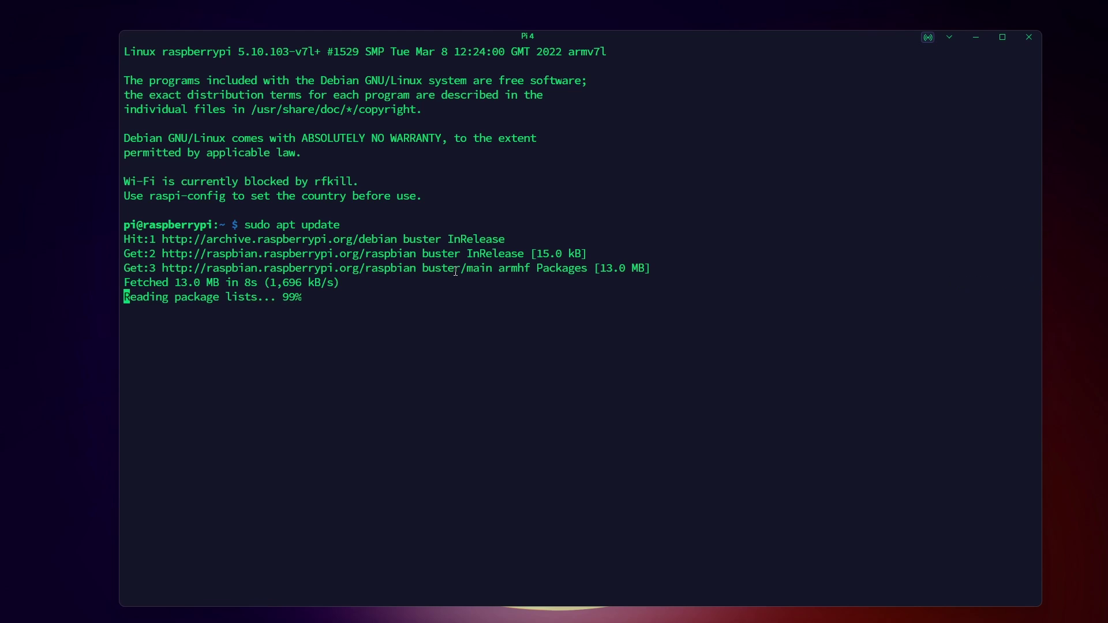
pyautogui.write('sudo apt upgrade ')
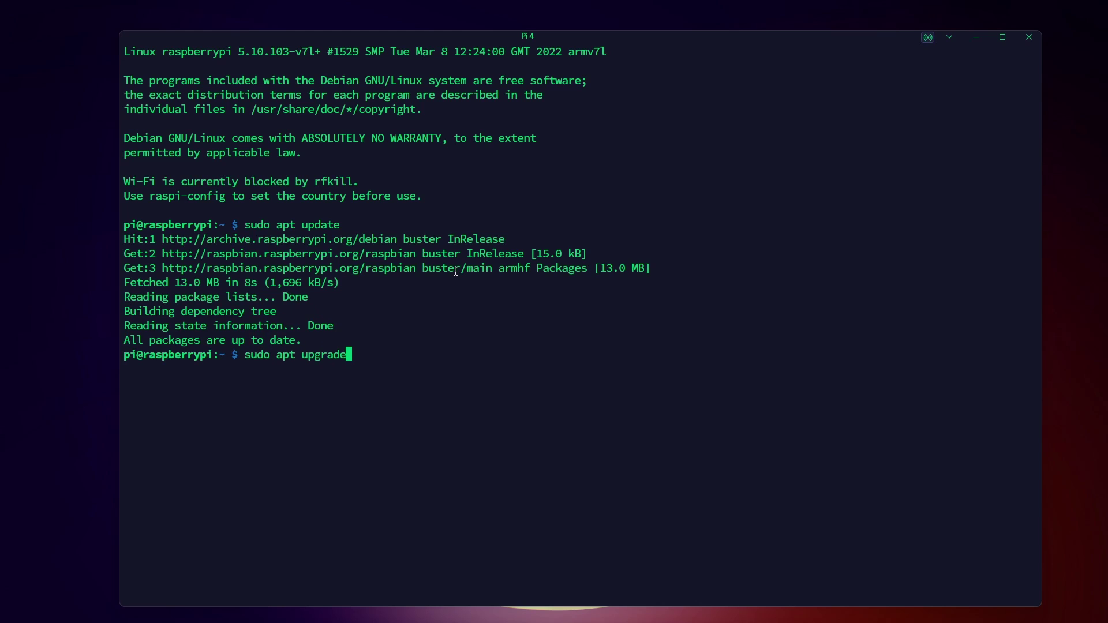
pyautogui.write('-y')
pyautogui.press('Return')
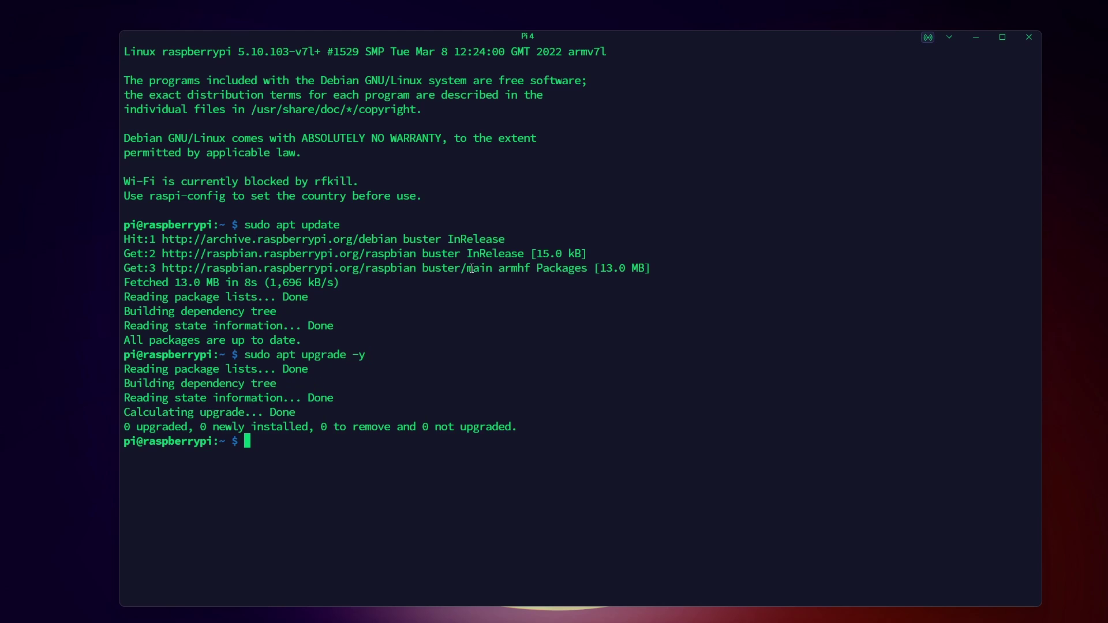
pyautogui.press('Return')
pyautogui.press('Return')
# Download get-docker.sh and run it with sudo to install Docker Engine 20.10.14.
pyautogui.write('curl -fsSL https://get.docker.com -o get-docker.sh')
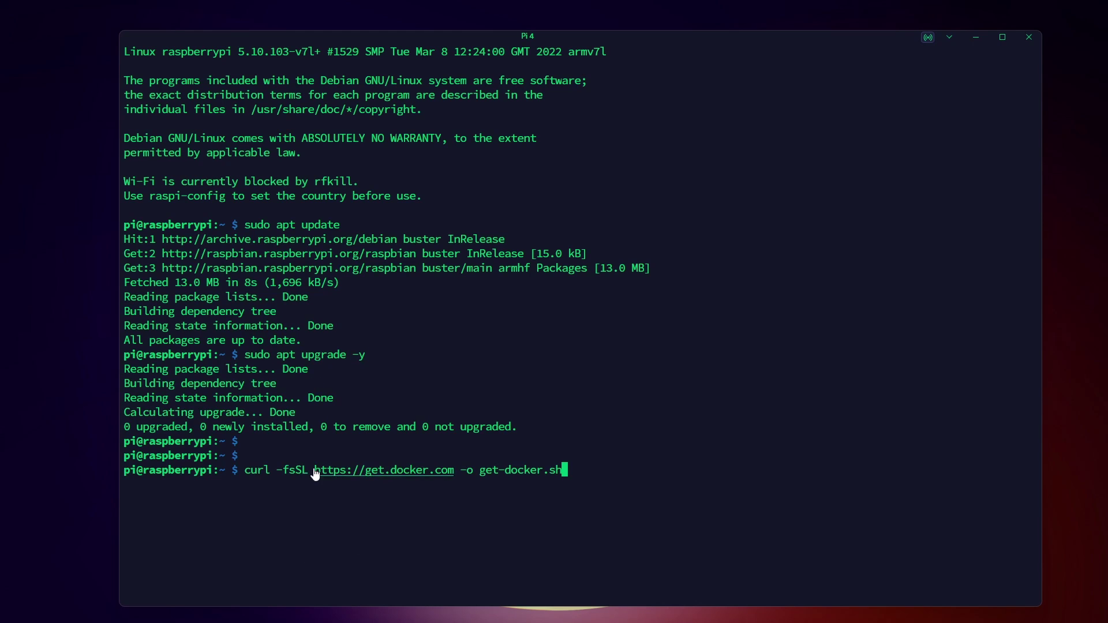
pyautogui.press('Return')
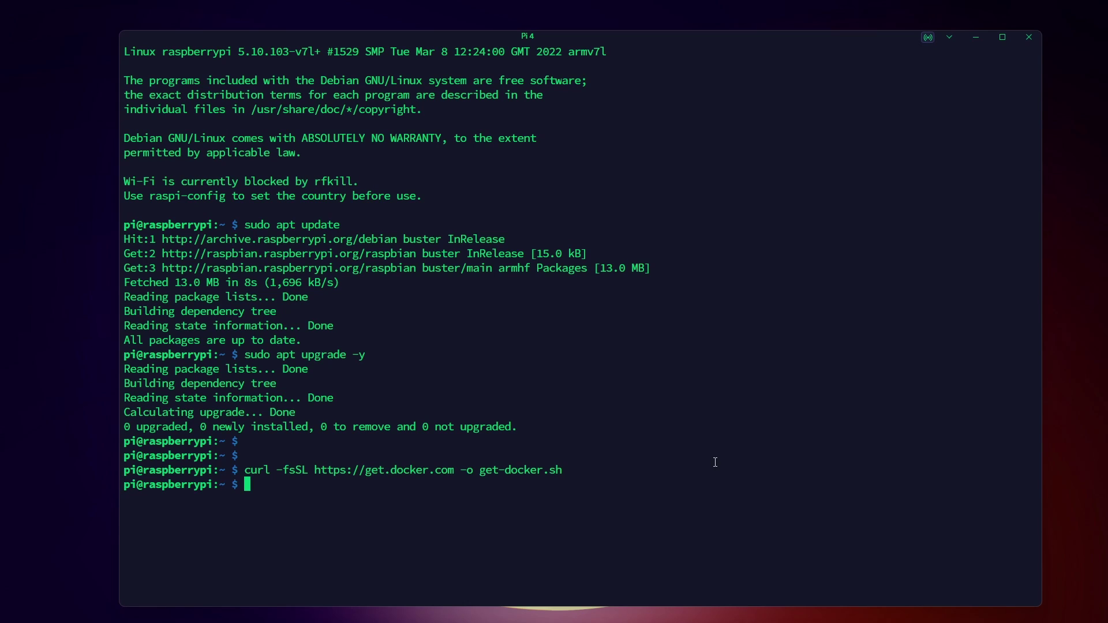
pyautogui.press('Return')
pyautogui.write('sudo sh get-docker.sh')
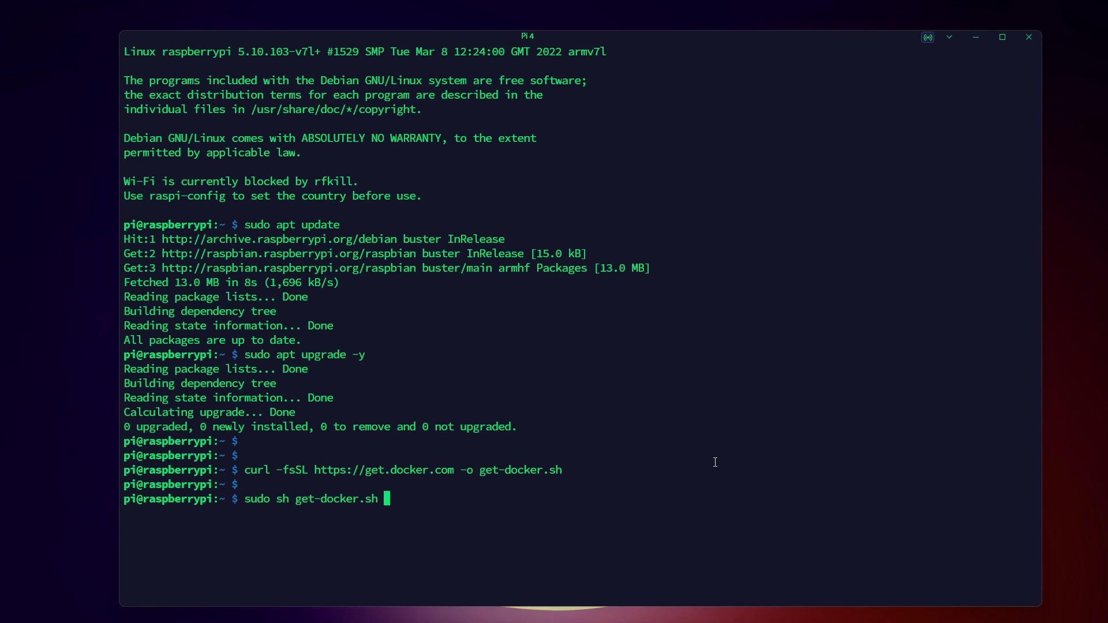
pyautogui.press('Return')
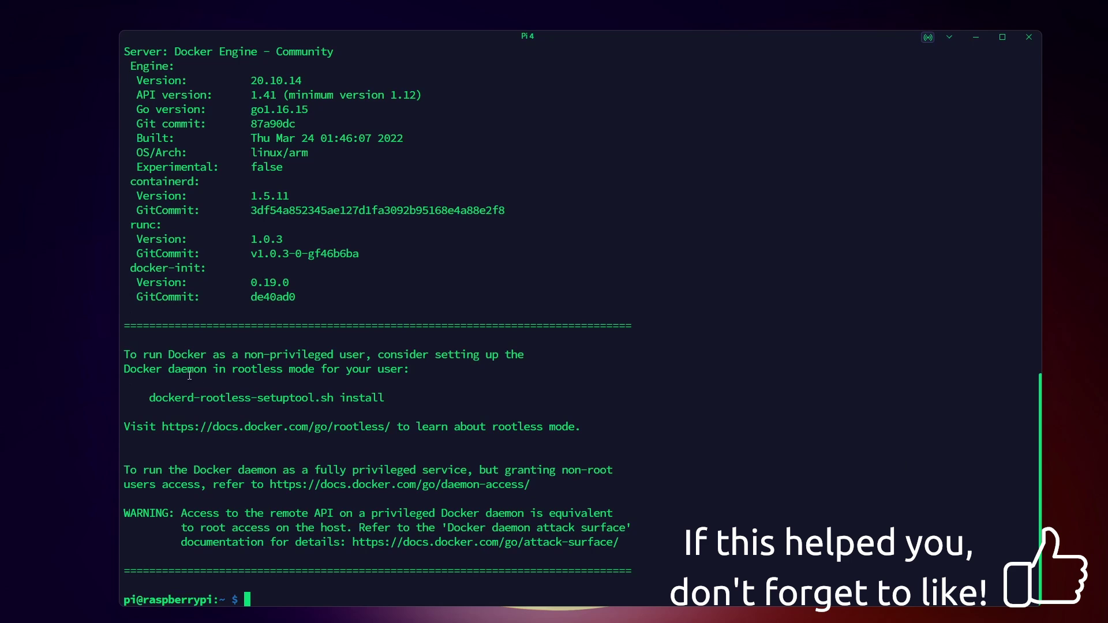
pyautogui.moveTo(126, 351); pyautogui.dragTo(413, 372)
pyautogui.click(500, 427)
pyautogui.hotkey('alt', 'Tab')
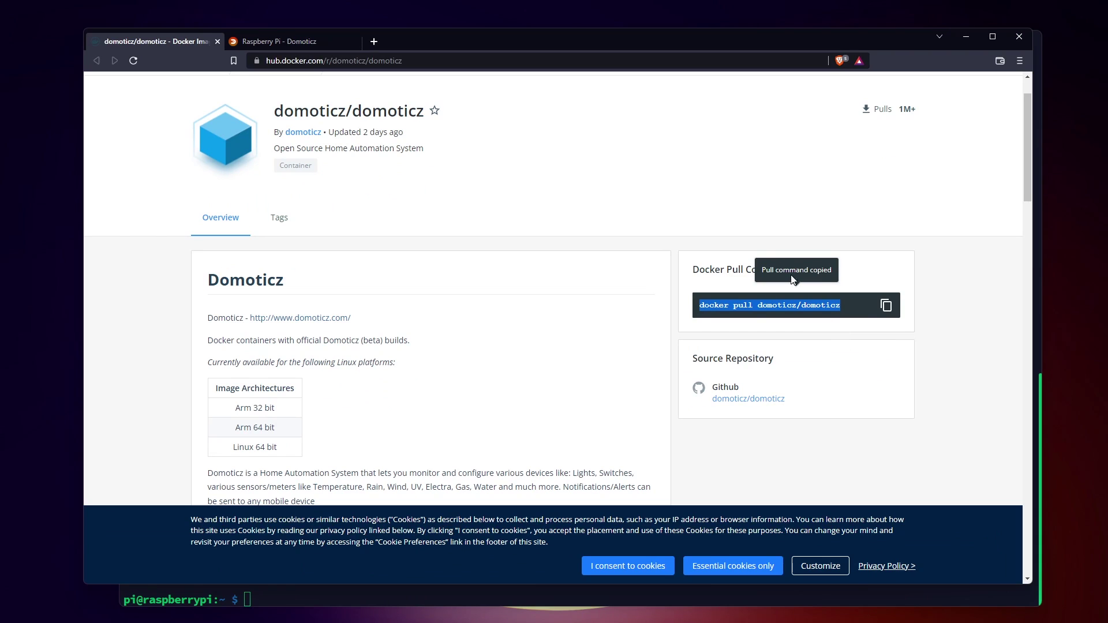
# Run docker pull domoticz/domoticz in the terminal and review the Docker Hub pull example.
pyautogui.click(967, 37)
pyautogui.write('docker pull domoticz/domoticz')
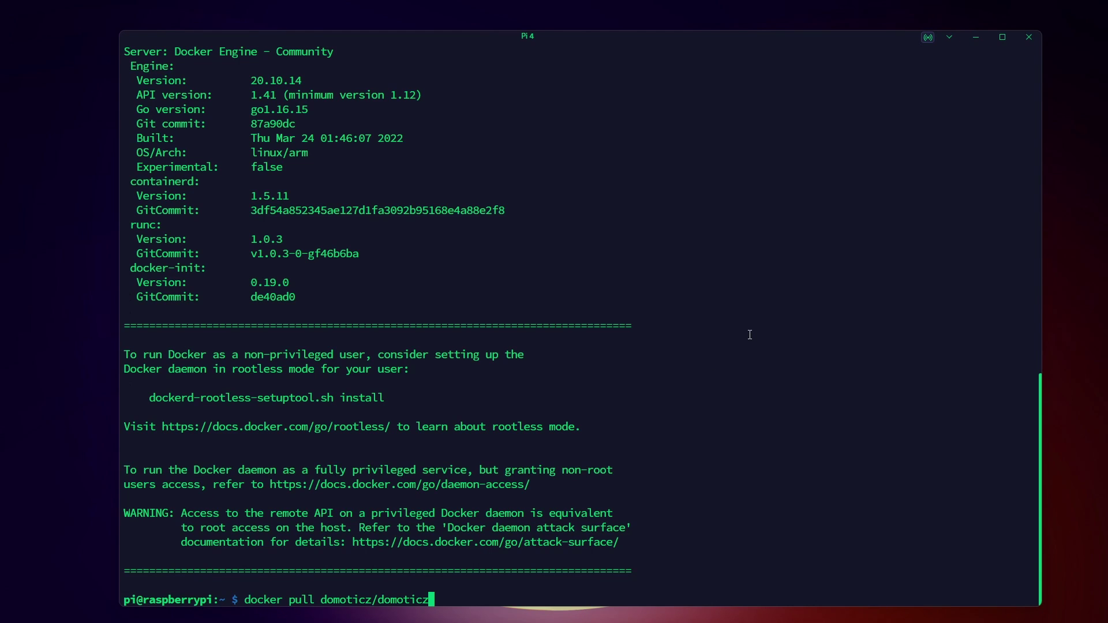
pyautogui.press('Return')
pyautogui.hotkey('alt', 'Tab')
pyautogui.scroll(1, 320, 260)
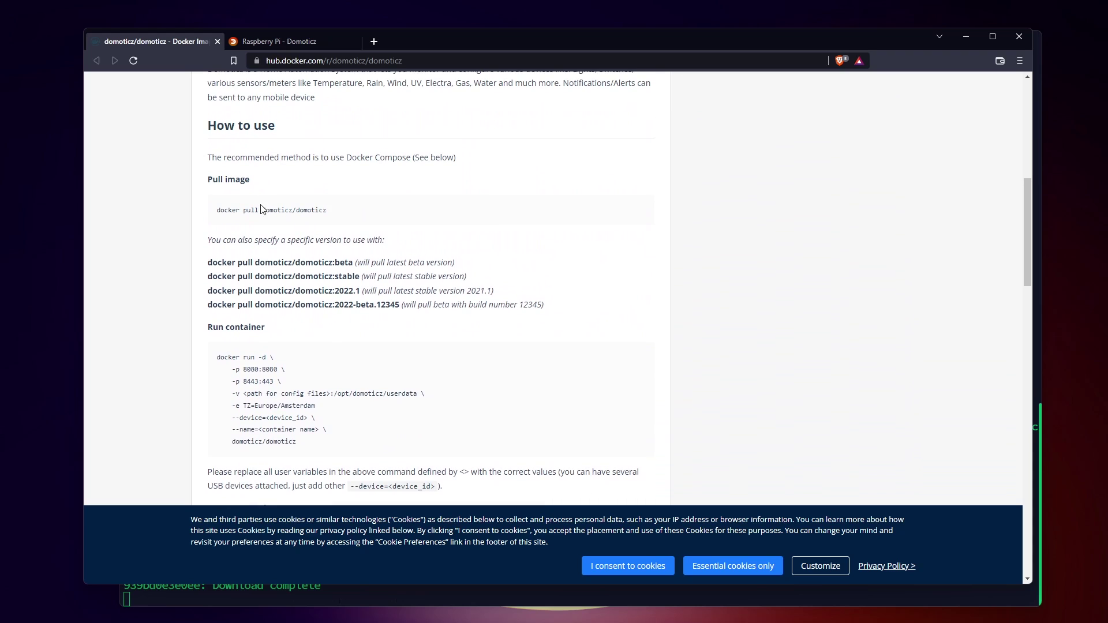
pyautogui.moveTo(219, 215); pyautogui.dragTo(342, 214)
pyautogui.click(342, 274)
pyautogui.doubleClick(344, 262)
pyautogui.click(347, 277)
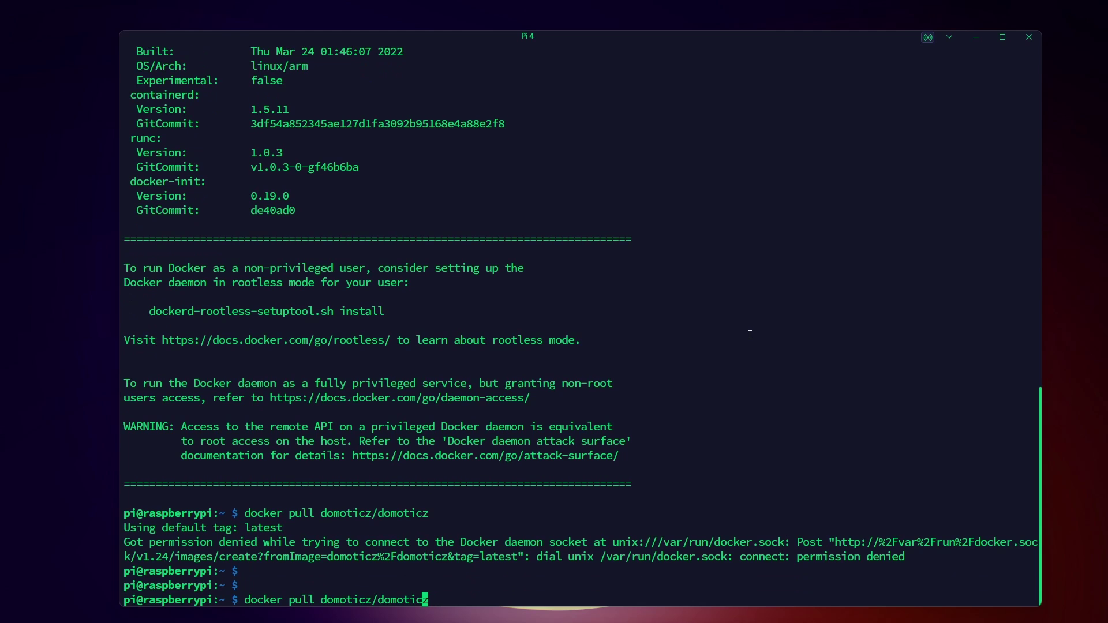
# Rerun the pull with sudo after the permission error, then select the docker run example.
pyautogui.press('Left')
pyautogui.press('Left')
pyautogui.press('Left')
pyautogui.press('Left')
pyautogui.press('Left')
pyautogui.press('Left')
pyautogui.press('Left')
pyautogui.press('Left')
pyautogui.press('Left')
pyautogui.press('Left')
pyautogui.press('Left')
pyautogui.press('Left')
pyautogui.press('Left')
pyautogui.press('Left')
pyautogui.press('Left')
pyautogui.press('Left')
pyautogui.press('Left')
pyautogui.press('Left')
pyautogui.press('Left')
pyautogui.press('Left')
pyautogui.write('sudo')
pyautogui.press('Return')
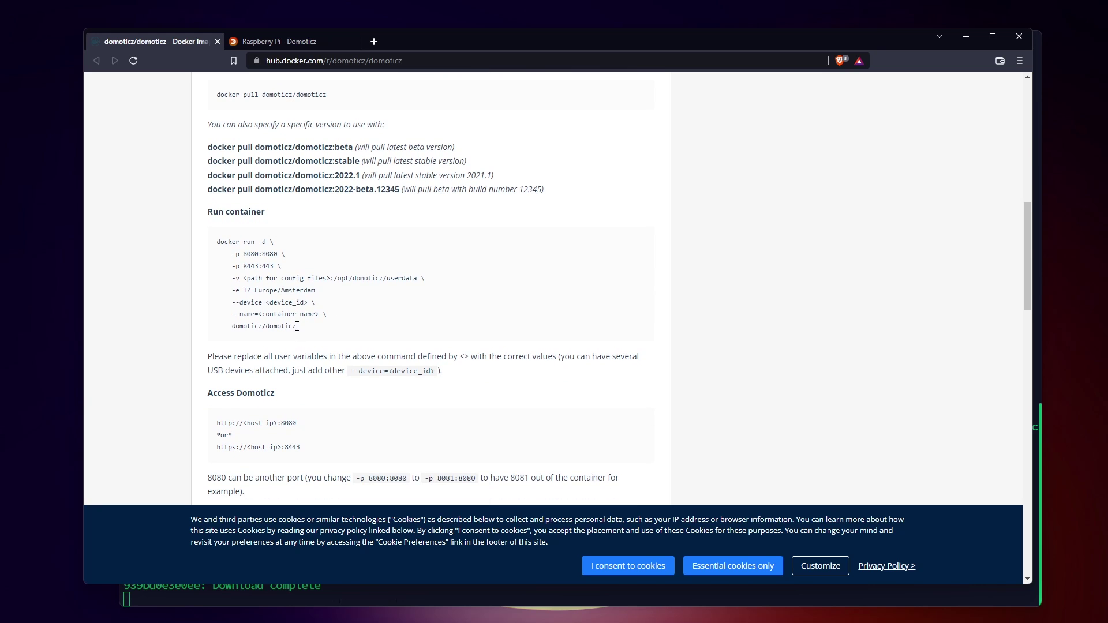
pyautogui.moveTo(296, 326); pyautogui.dragTo(216, 243)
pyautogui.hotkey('ctrl', 'c')
# Paste the docker run example into Notepad with /home/pi/domoticz, Europe/Paris and container name domoticz.
pyautogui.hotkey('alt', 'Tab')
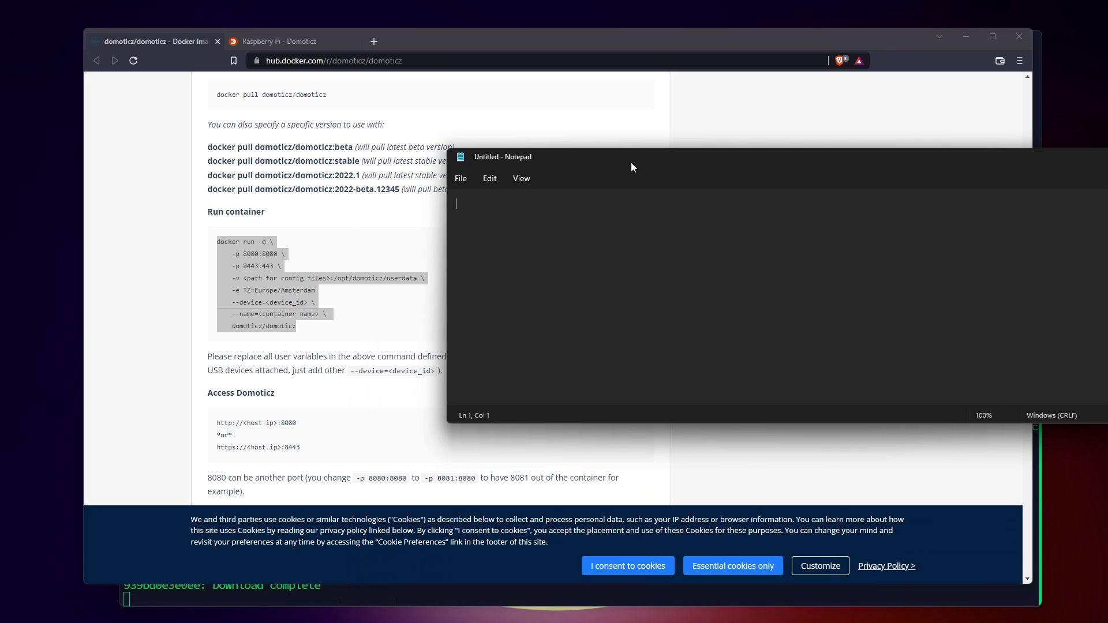
pyautogui.hotkey('ctrl', 'v')
pyautogui.moveTo(488, 234); pyautogui.dragTo(596, 233)
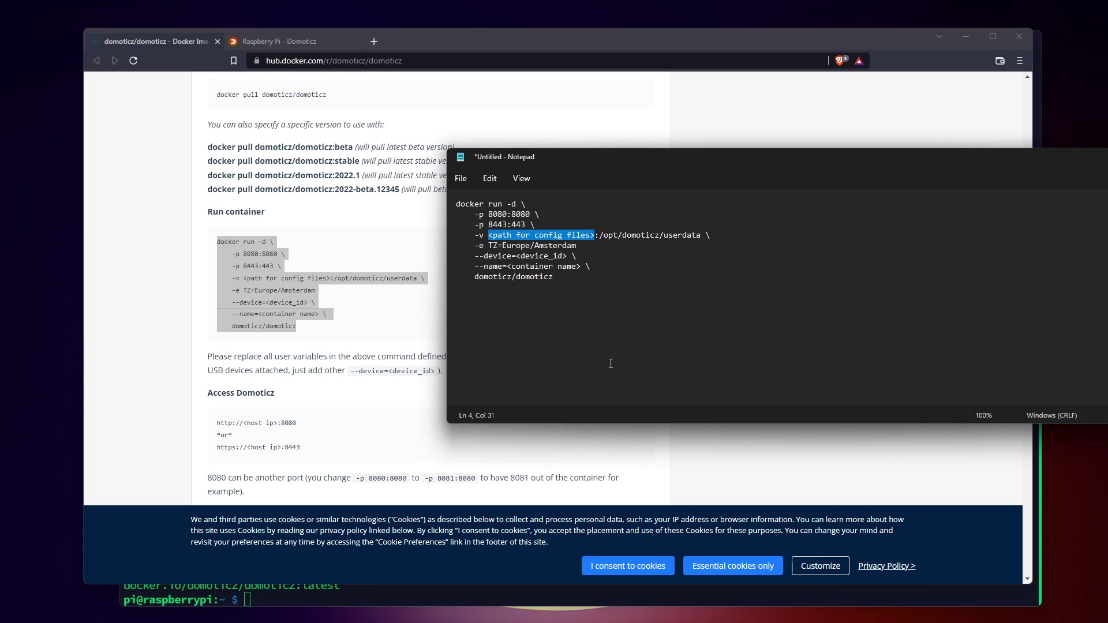
pyautogui.write('/home/pi/domoticz')
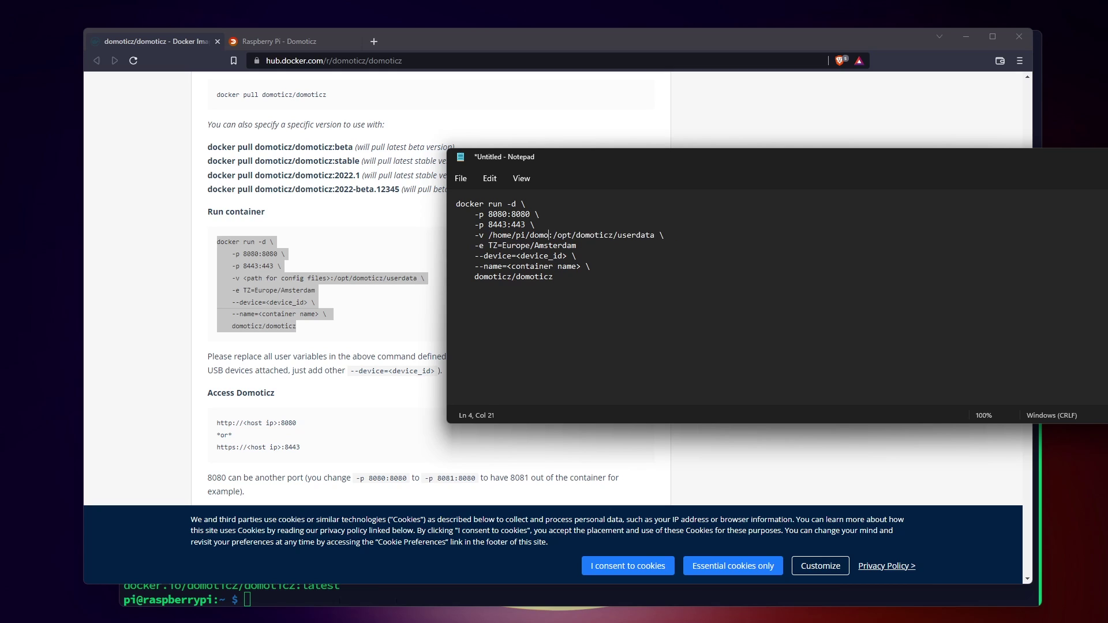
pyautogui.write('raspberrypi')
pyautogui.moveTo(516, 255); pyautogui.dragTo(456, 203)
pyautogui.write('domoticz')
pyautogui.write('Paris')
pyautogui.hotkey('ctrl', 'c')
pyautogui.hotkey('alt', 'Tab')
# Try pasting the multi-line command into the terminal, then return to the Notepad copy.
pyautogui.hotkey('ctrl', 'l')
pyautogui.rightClick(416, 312)
pyautogui.hotkey('alt', 'Tab')
pyautogui.click(565, 205)
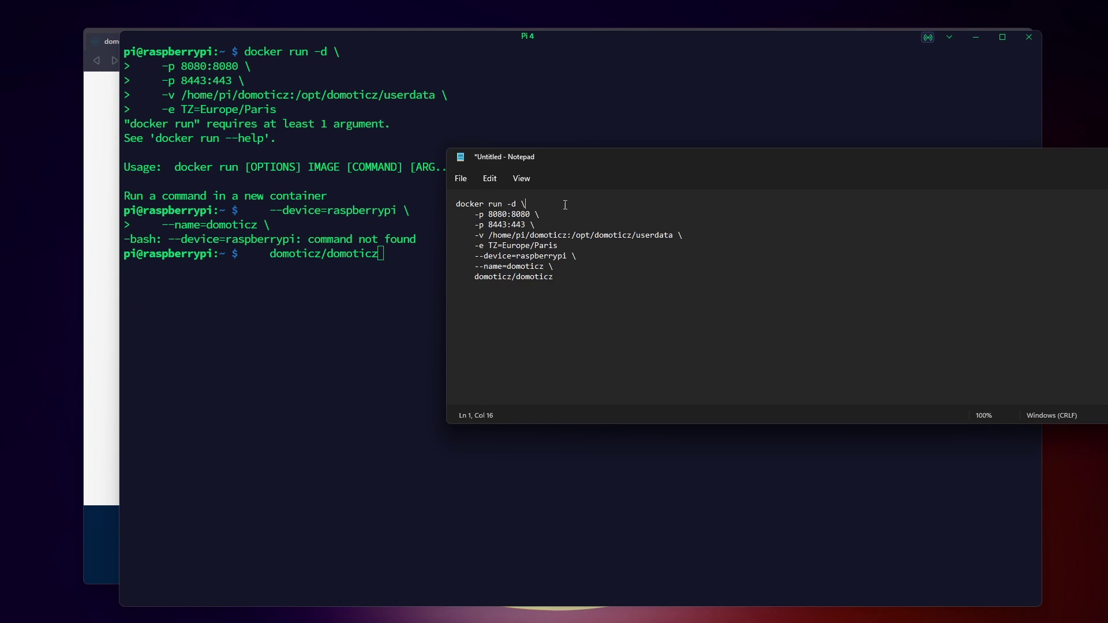
# Join the docker run command into a single line in Notepad and copy it.
pyautogui.press('Left')
pyautogui.hotkey('shift', 'ctrl', 'Right')
pyautogui.press('Delete')
pyautogui.press('End')
pyautogui.press('Left')
pyautogui.hotkey('shift', 'ctrl', 'Right')
pyautogui.press('Delete')
pyautogui.press('End')
pyautogui.press('Left')
pyautogui.hotkey('shift', 'ctrl', 'Right')
pyautogui.press('Delete')
pyautogui.press('End')
pyautogui.hotkey('shift', 'ctrl', 'Right')
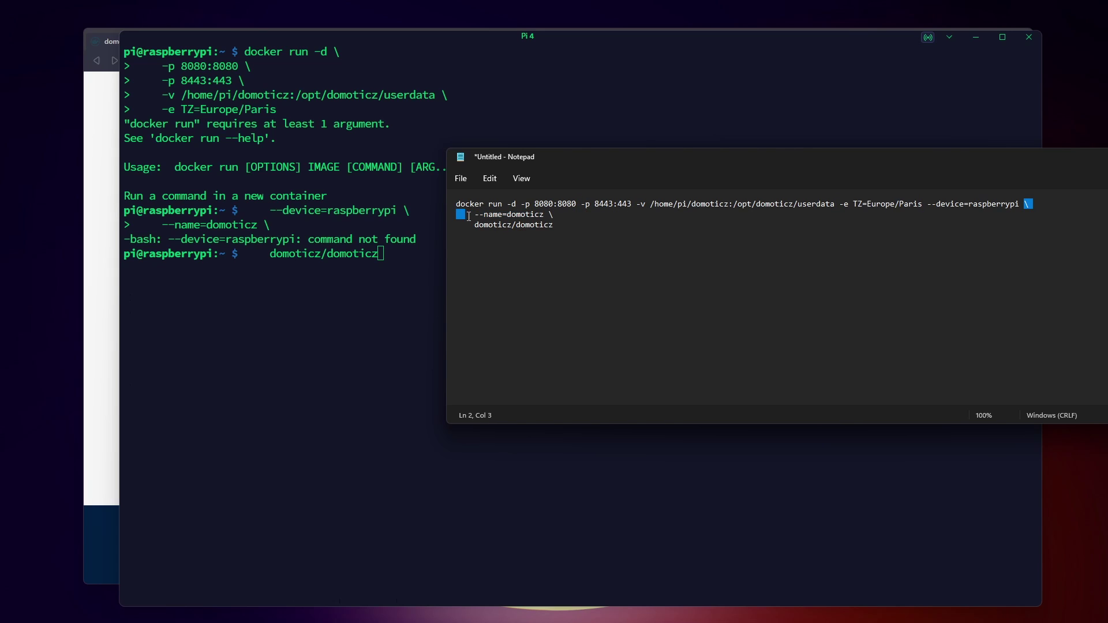
pyautogui.press('Delete')
pyautogui.press('Delete')
pyautogui.hotkey('ctrl', 'a')
pyautogui.hotkey('ctrl', 'c')
# Run the docker run command with sudo and --device=/dev/mmcblk0p1 to start the domoticz container.
pyautogui.hotkey('alt', 'Tab')
pyautogui.press('Return')
pyautogui.press('Return')
pyautogui.press('Return')
pyautogui.hotkey('ctrl', 'v')
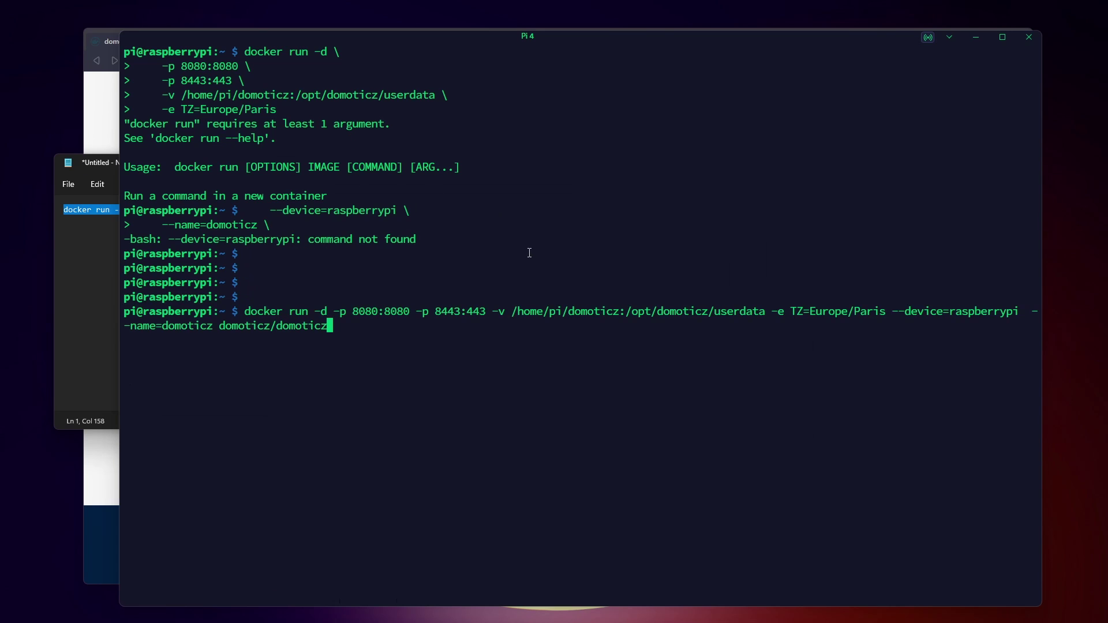
pyautogui.press('Return')
pyautogui.press('Return')
pyautogui.hotkey('ctrl', 'v')
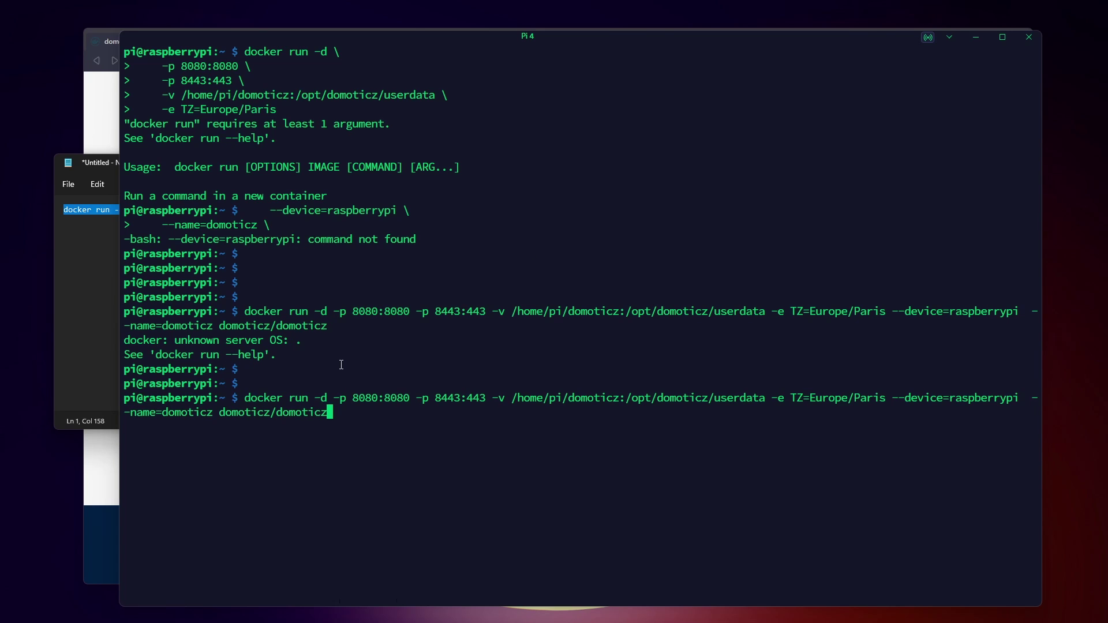
pyautogui.press('Home')
pyautogui.write('sudo')
pyautogui.press('Return')
pyautogui.write('clear')
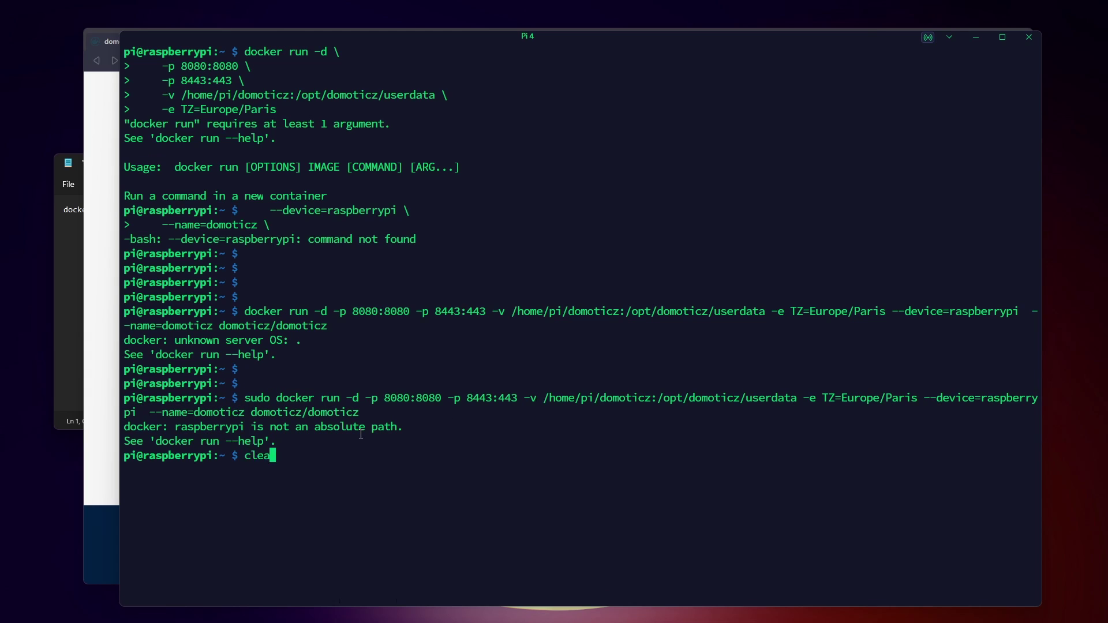
pyautogui.press('Return')
pyautogui.hotkey('ctrl', 'v')
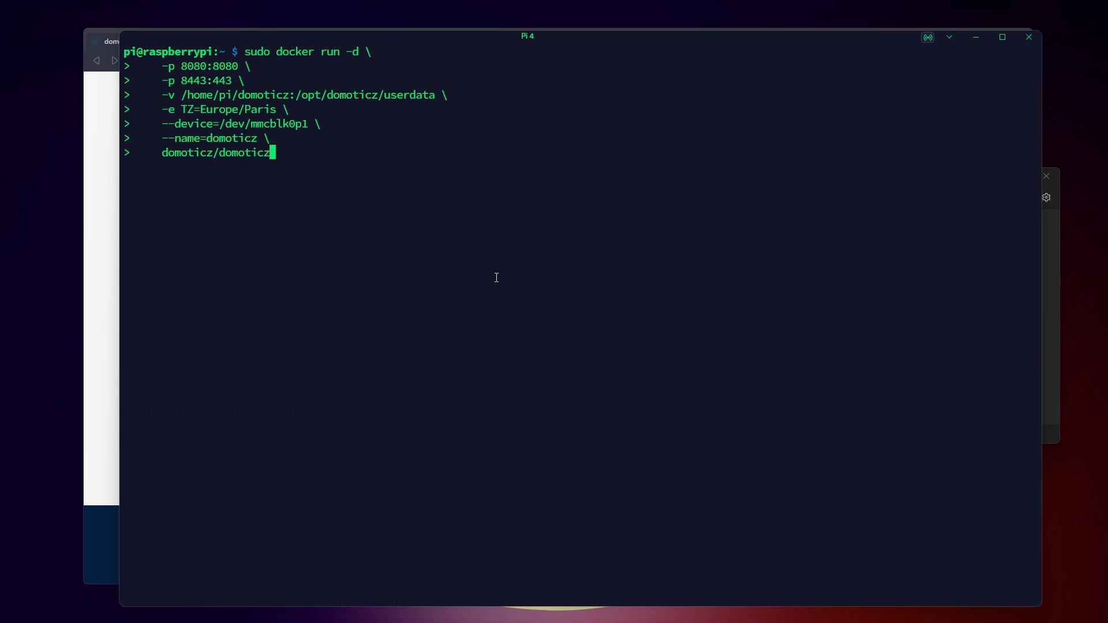
pyautogui.press('Return')
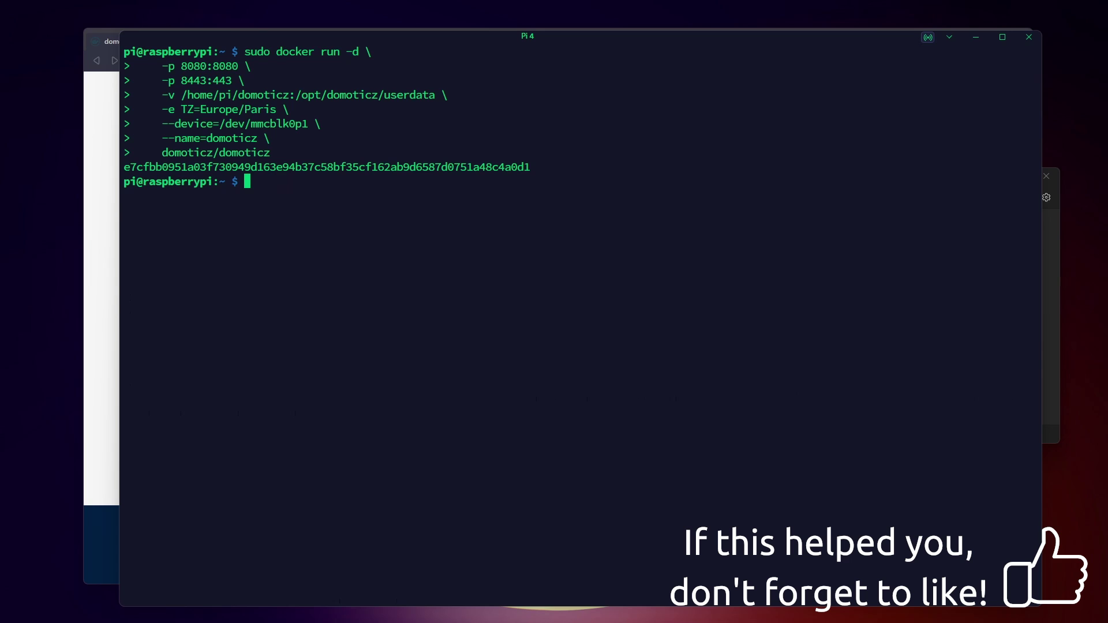
# Bring the browser back to the front and scroll down the page.
pyautogui.hotkey('alt', 'Tab')
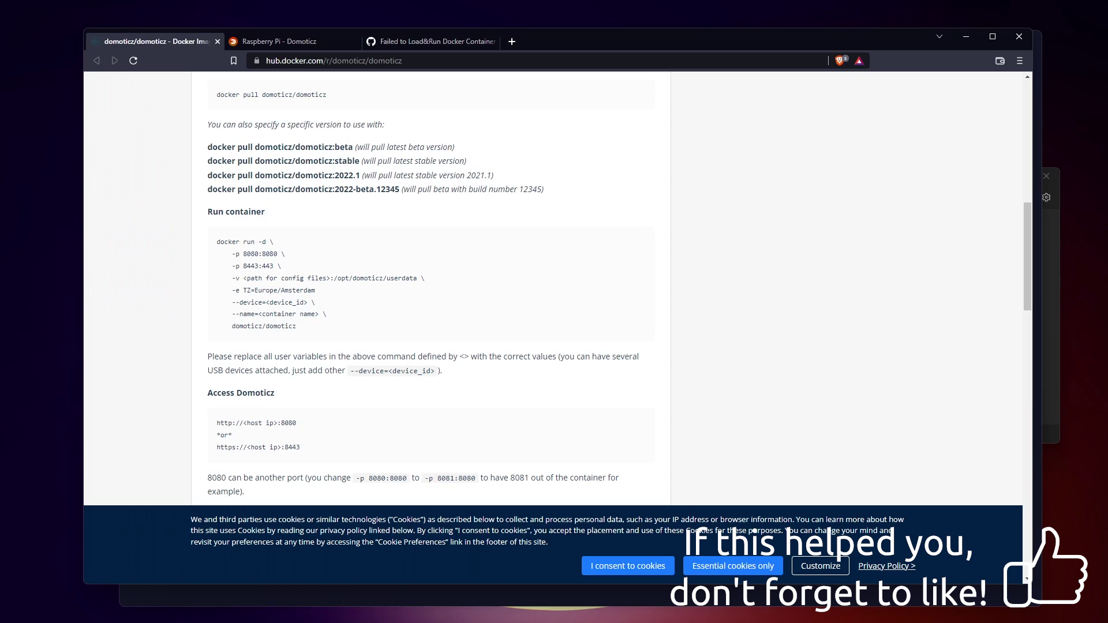
pyautogui.scroll(-1, 290, 331)
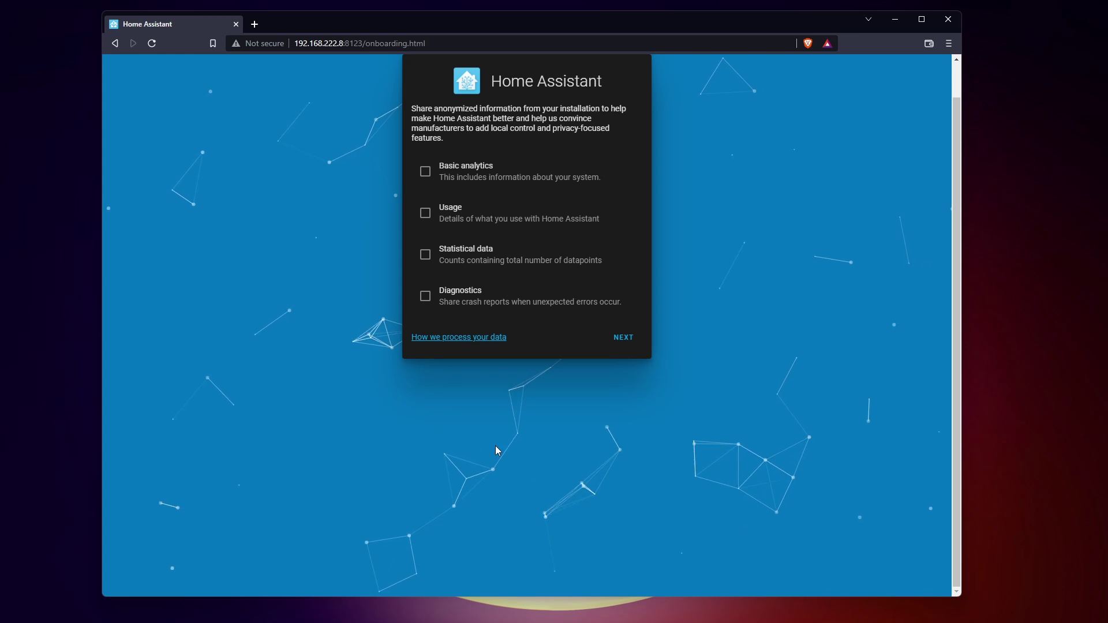
# Skip Home Assistant's analytics step to reach the discovered integrations list showing Philips Hue.
pyautogui.click(623, 338)
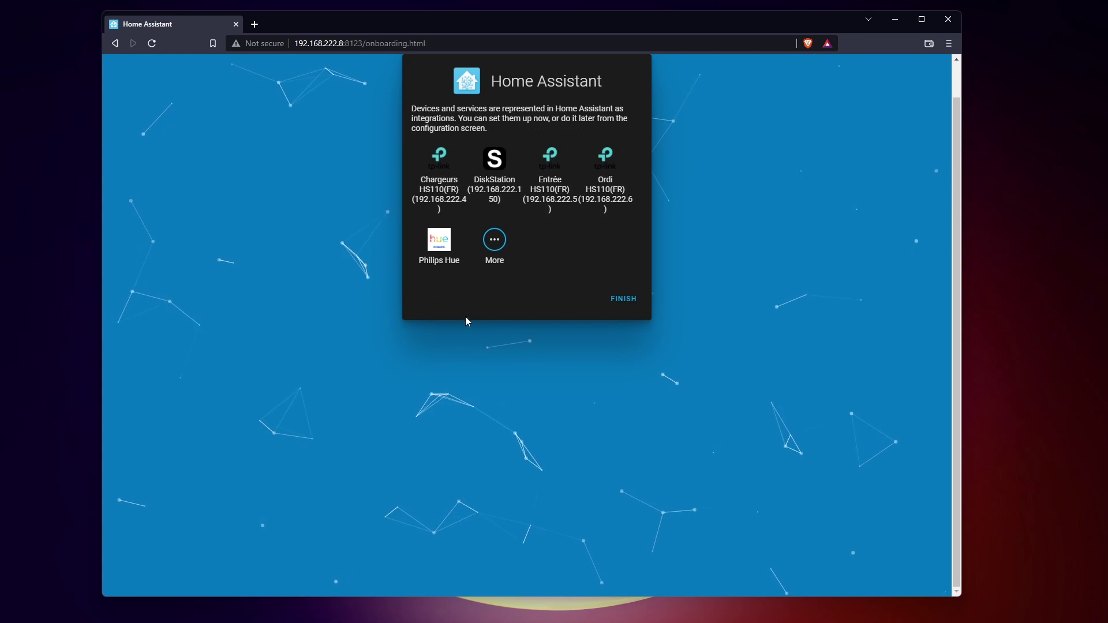
pyautogui.tripleClick(513, 127)
pyautogui.click(420, 252)
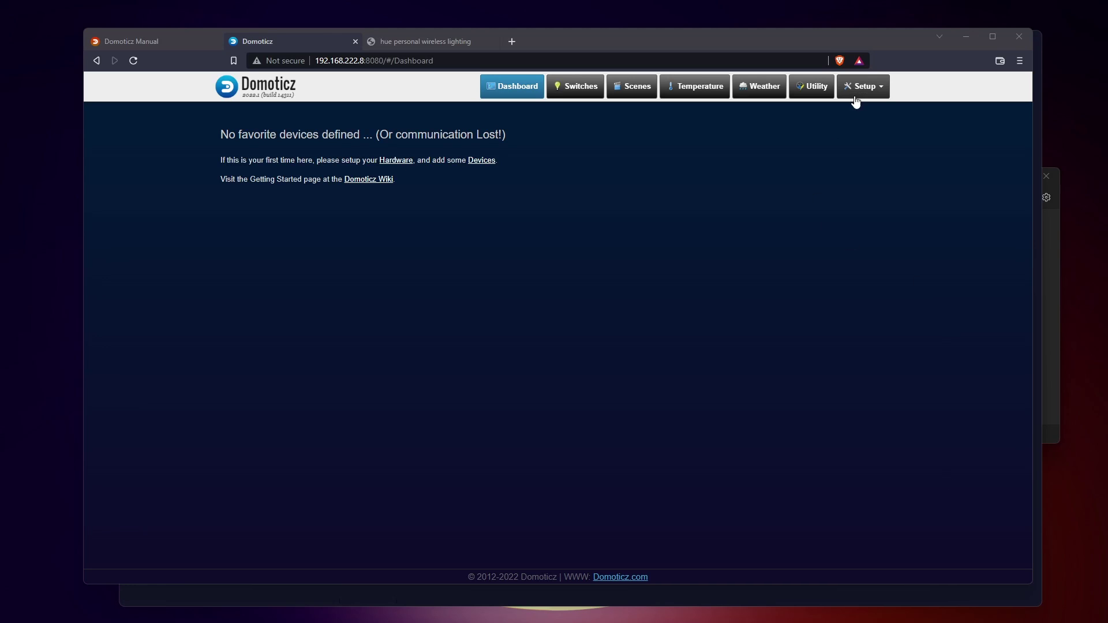
# Change the Domoticz Theme setting to 'default' in Setup > Settings and apply it.
pyautogui.click(863, 87)
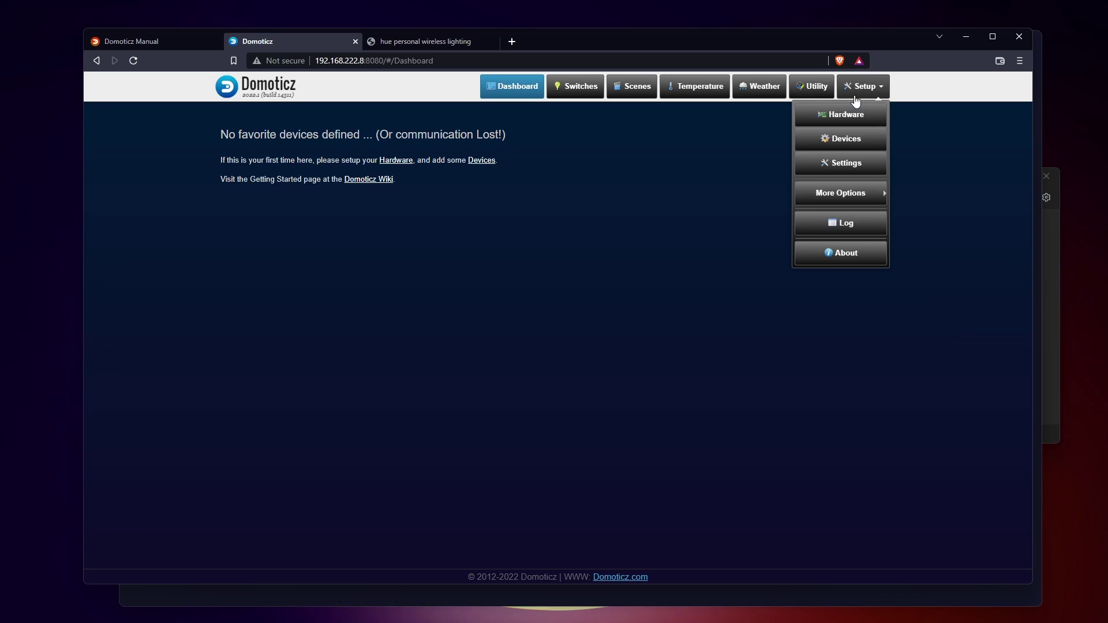
pyautogui.moveTo(852, 191)
pyautogui.click(858, 167)
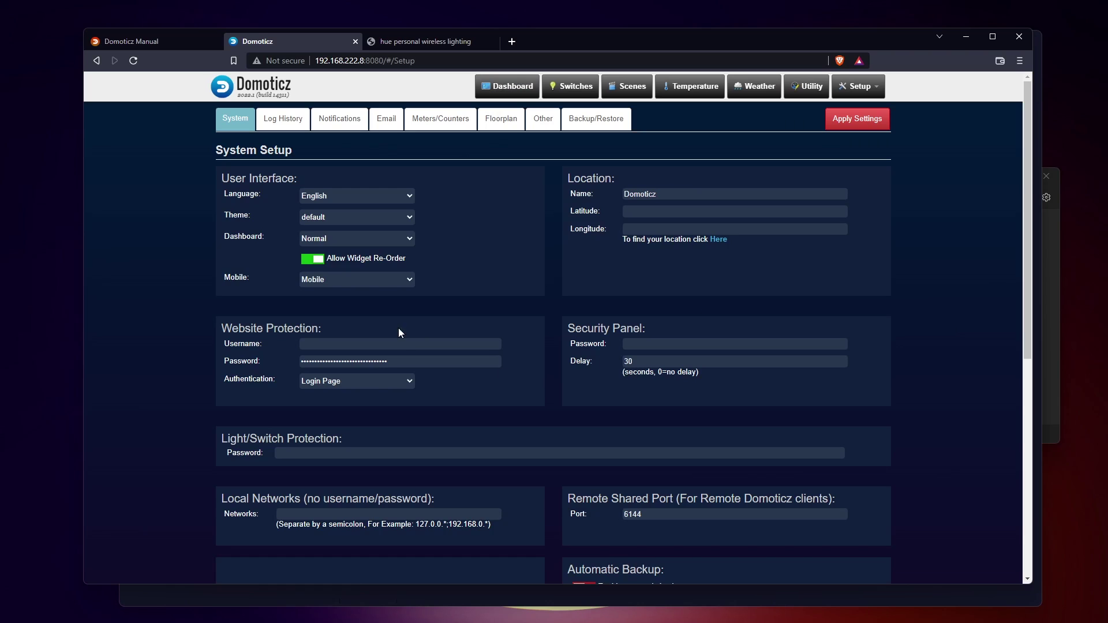
pyautogui.click(359, 198)
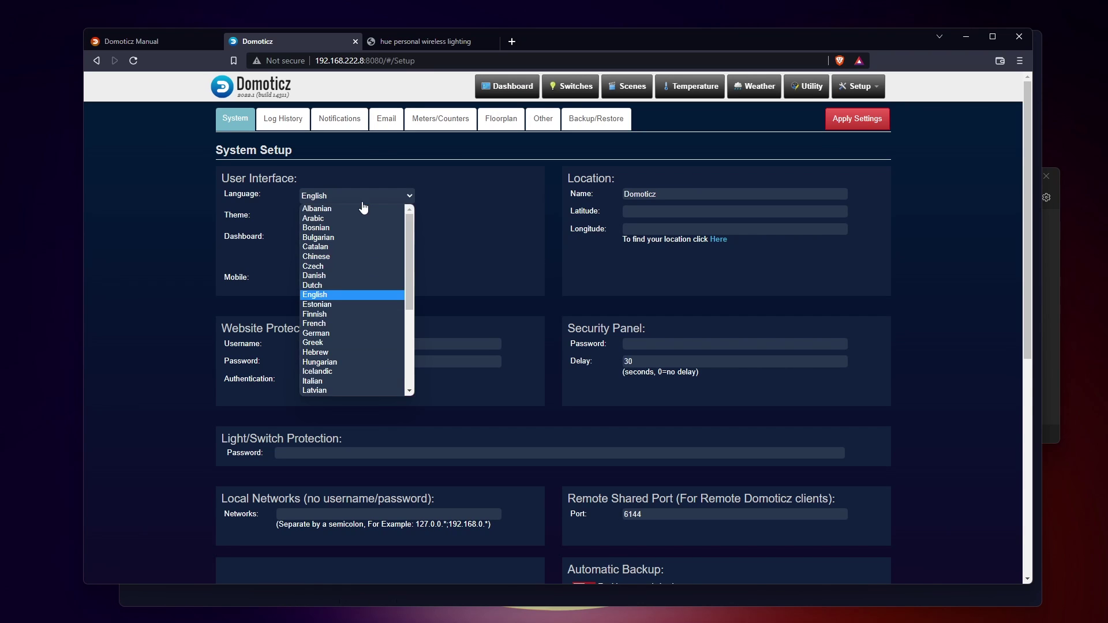
pyautogui.scroll(-5, 386, 267)
pyautogui.click(415, 220)
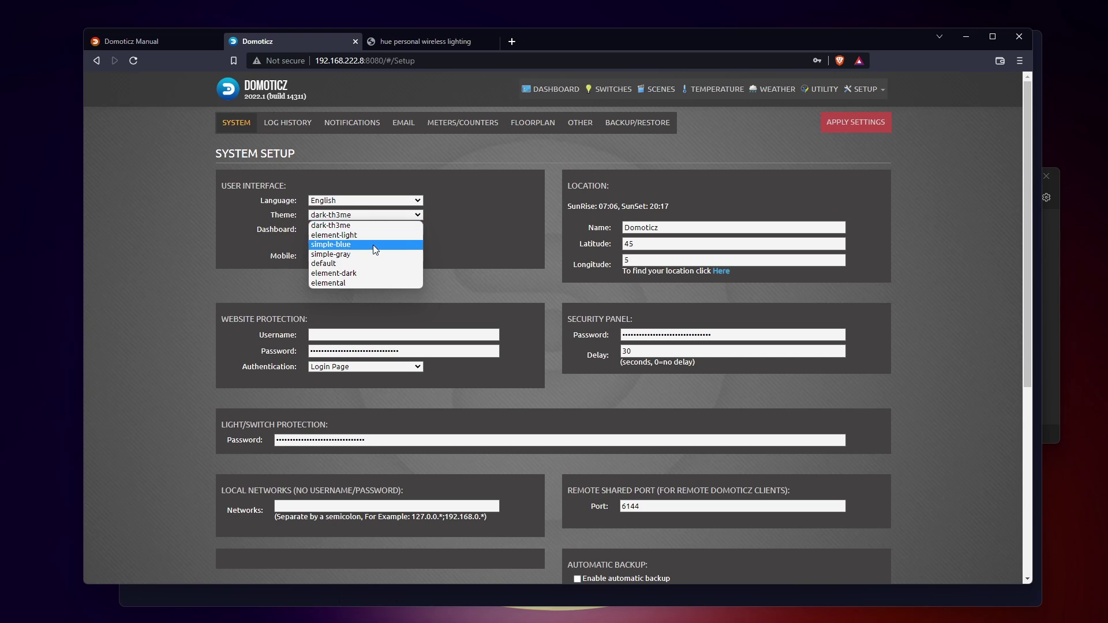
pyautogui.click(362, 264)
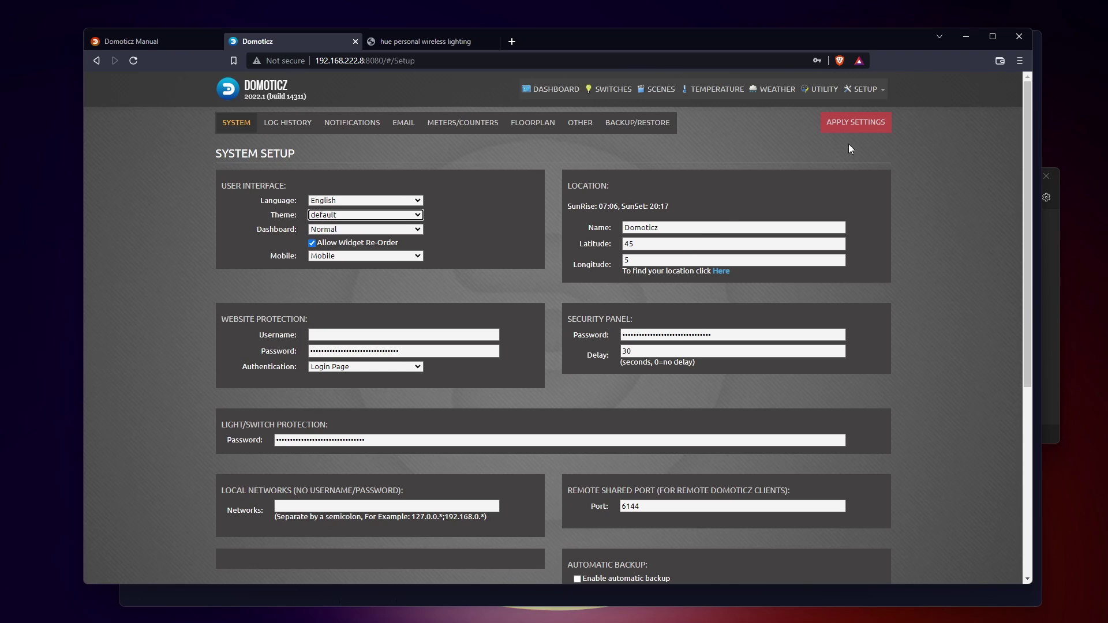
pyautogui.click(863, 121)
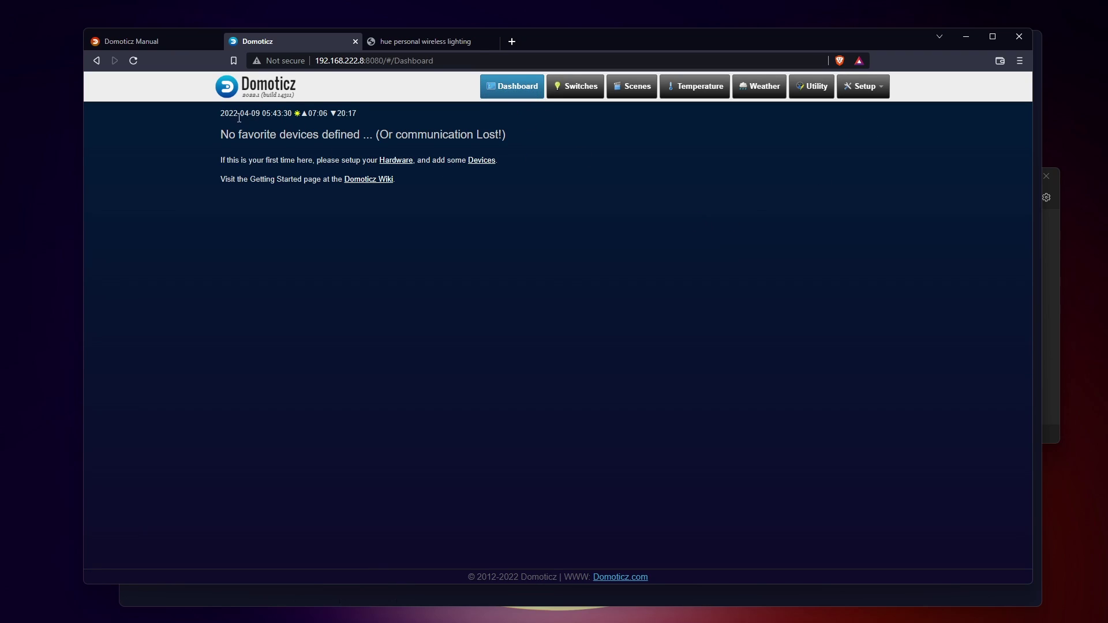
pyautogui.moveTo(221, 116); pyautogui.dragTo(367, 117)
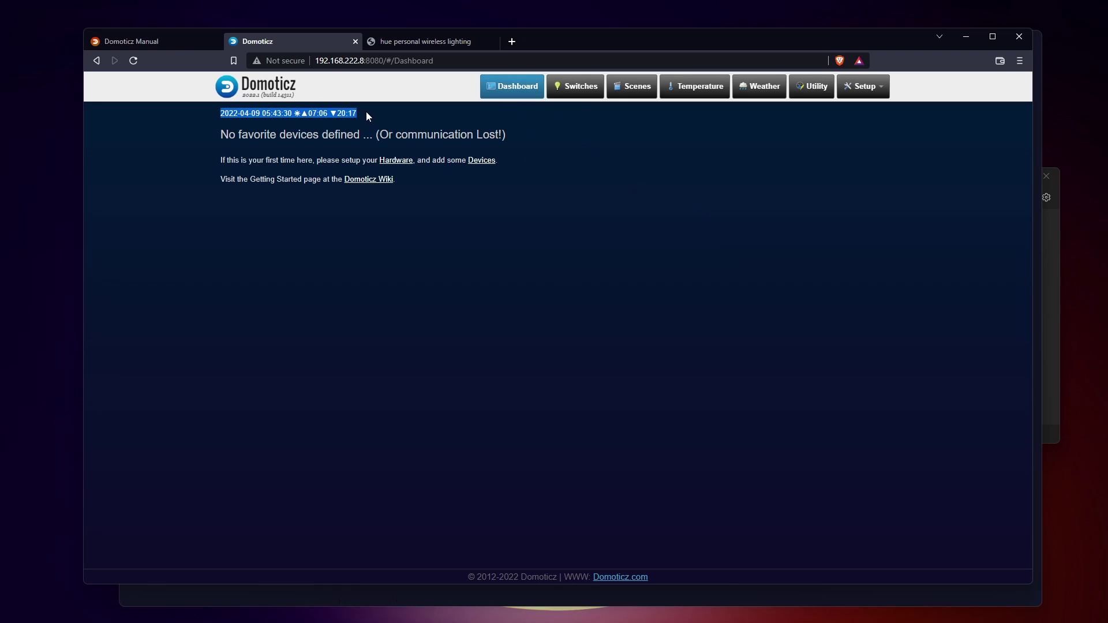
pyautogui.click(366, 113)
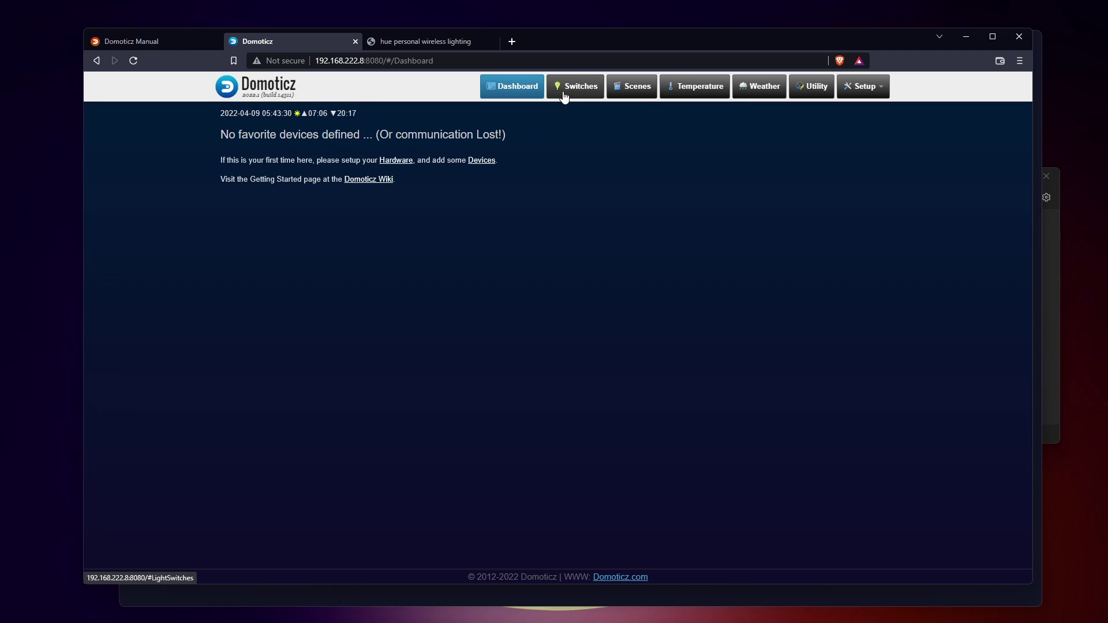
pyautogui.click(757, 90)
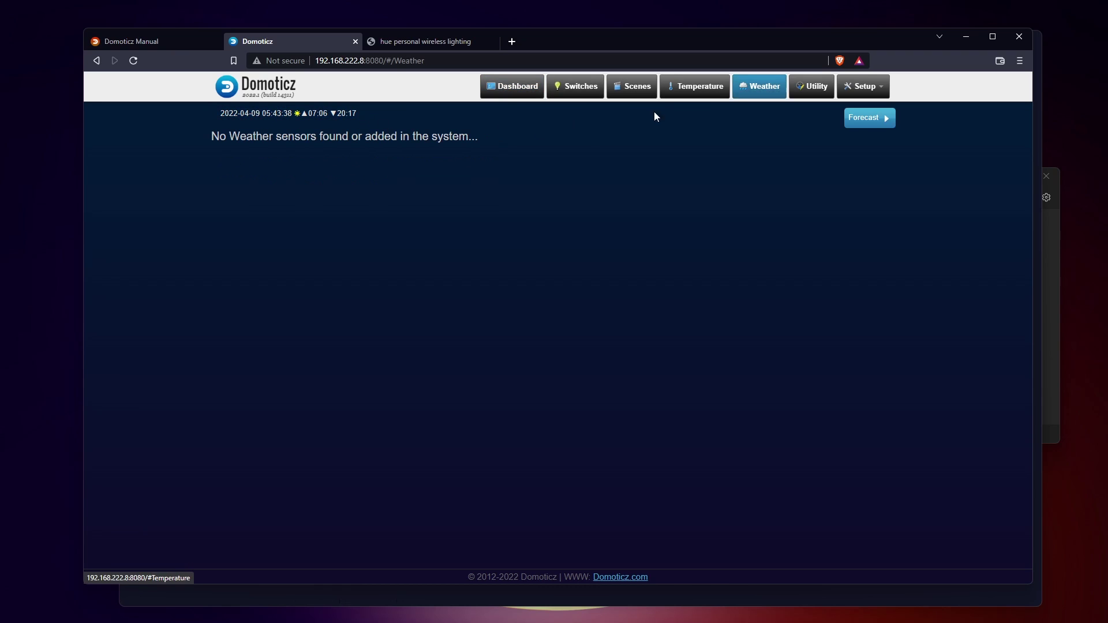
pyautogui.click(869, 119)
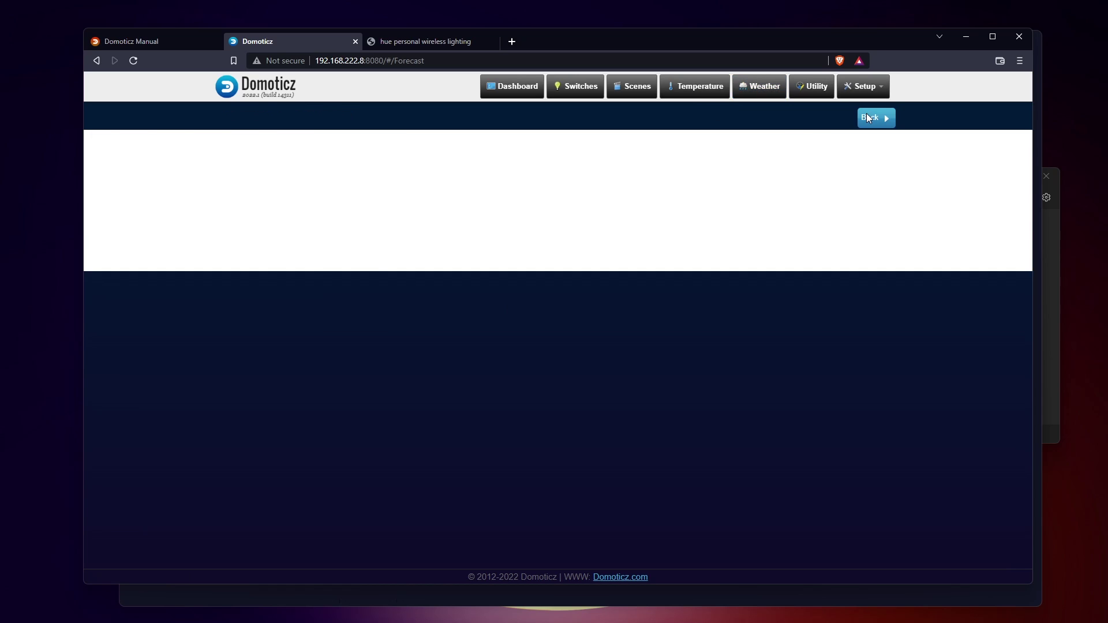
pyautogui.click(870, 119)
pyautogui.click(872, 119)
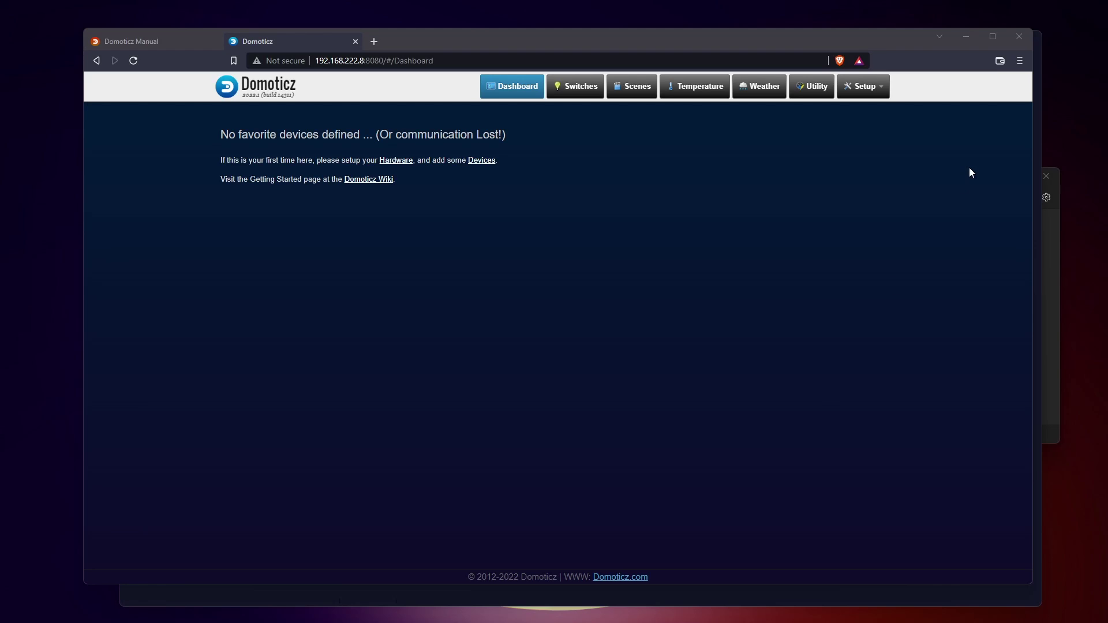
# Create a new hardware entry of type Philips Hue Bridge named 'Philips Hue'.
pyautogui.click(862, 86)
pyautogui.click(831, 118)
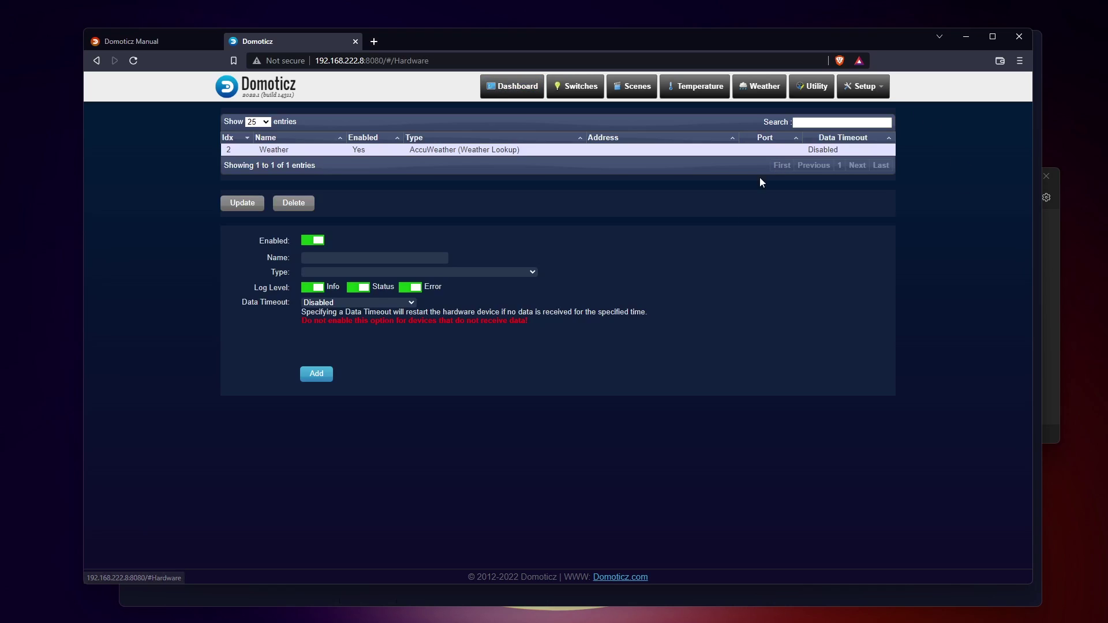
pyautogui.click(344, 258)
pyautogui.click(346, 273)
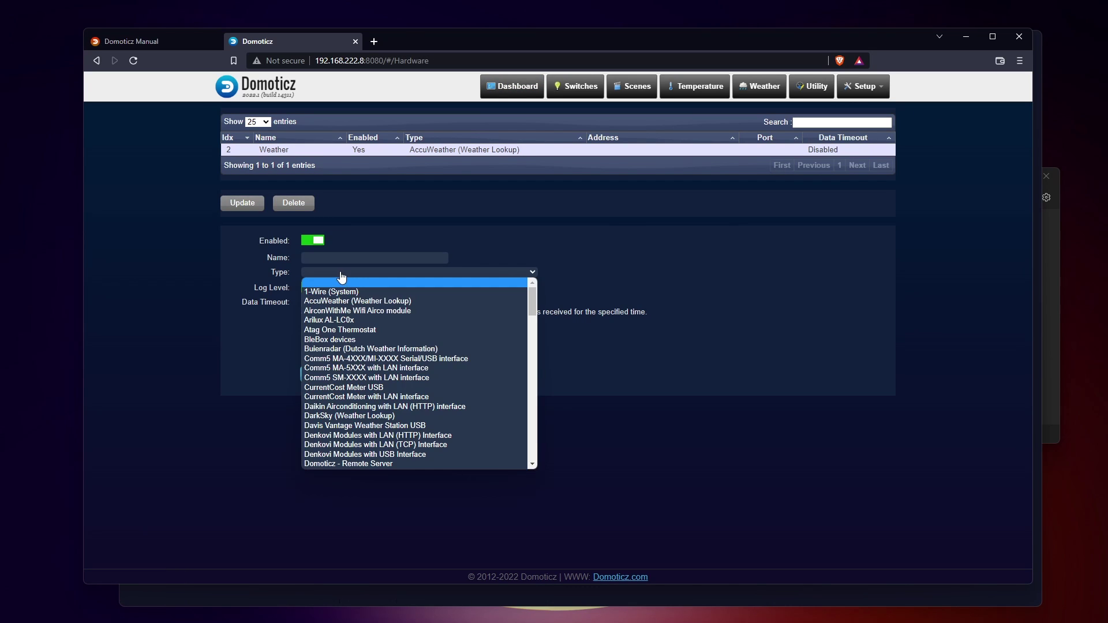
pyautogui.scroll(-5, 395, 392)
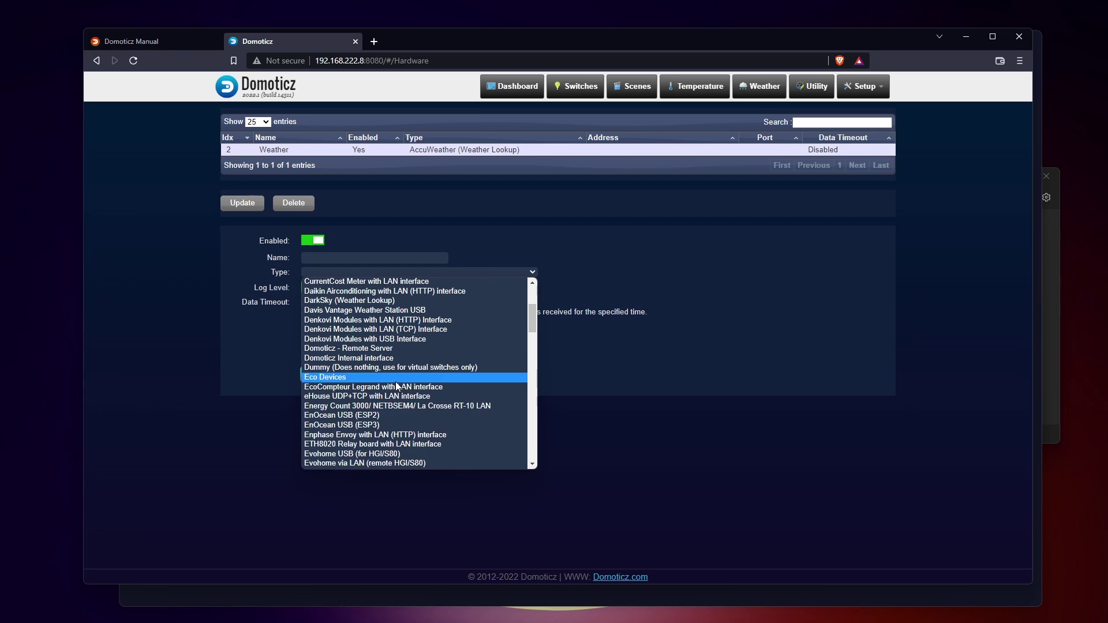
pyautogui.write('ph')
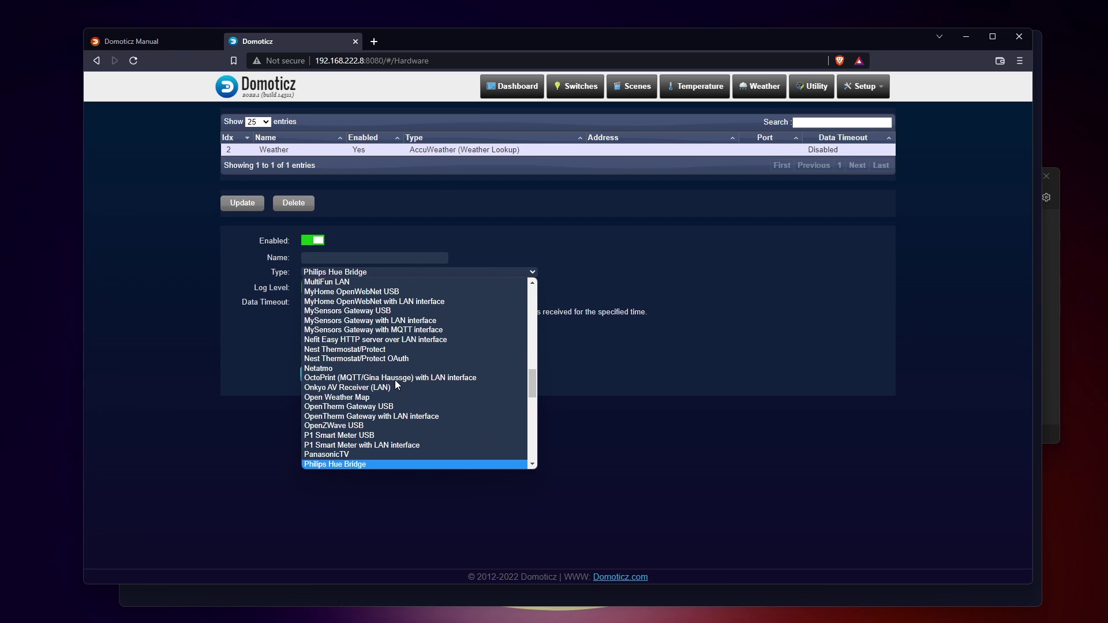
pyautogui.scroll(-4, 372, 370)
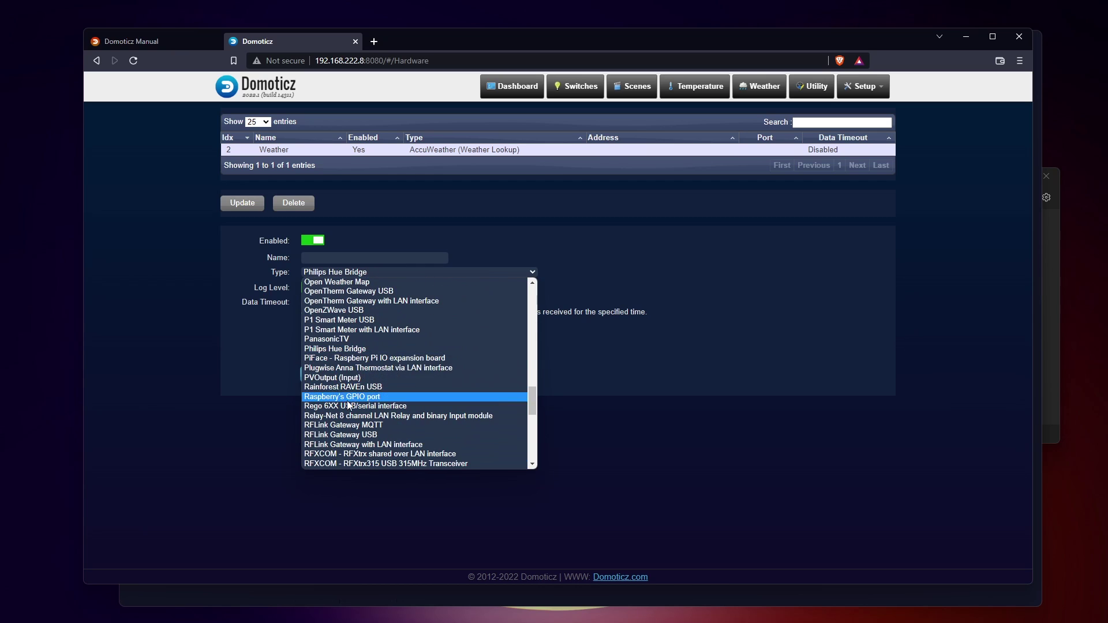
pyautogui.click(353, 348)
pyautogui.click(366, 255)
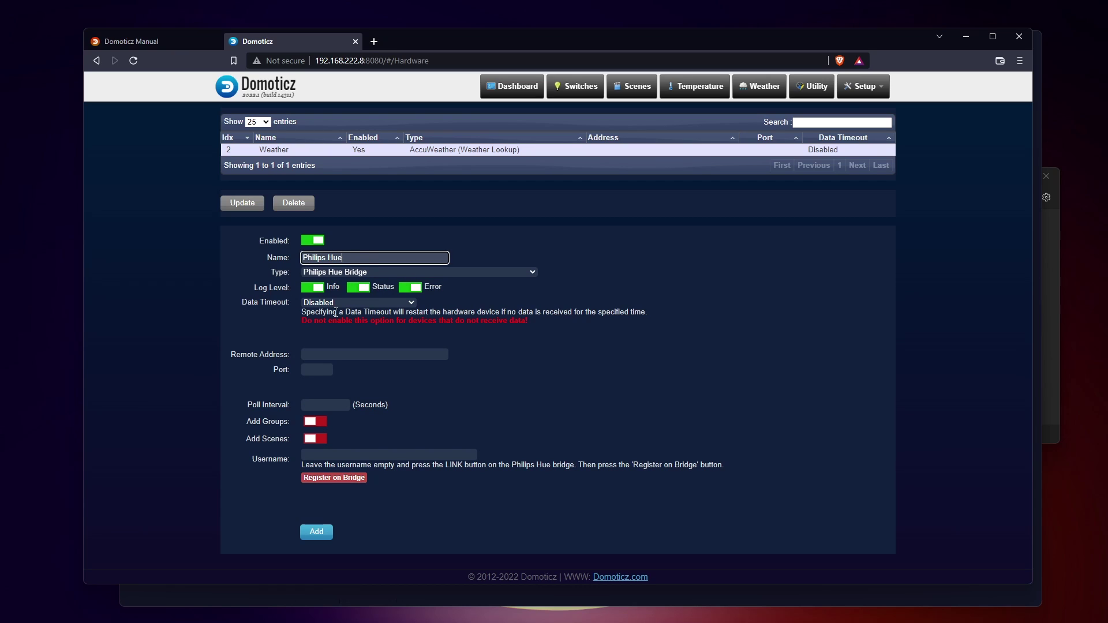
# Scan the local network with Advanced IP Scanner to find the bridge's address.
pyautogui.click(314, 354)
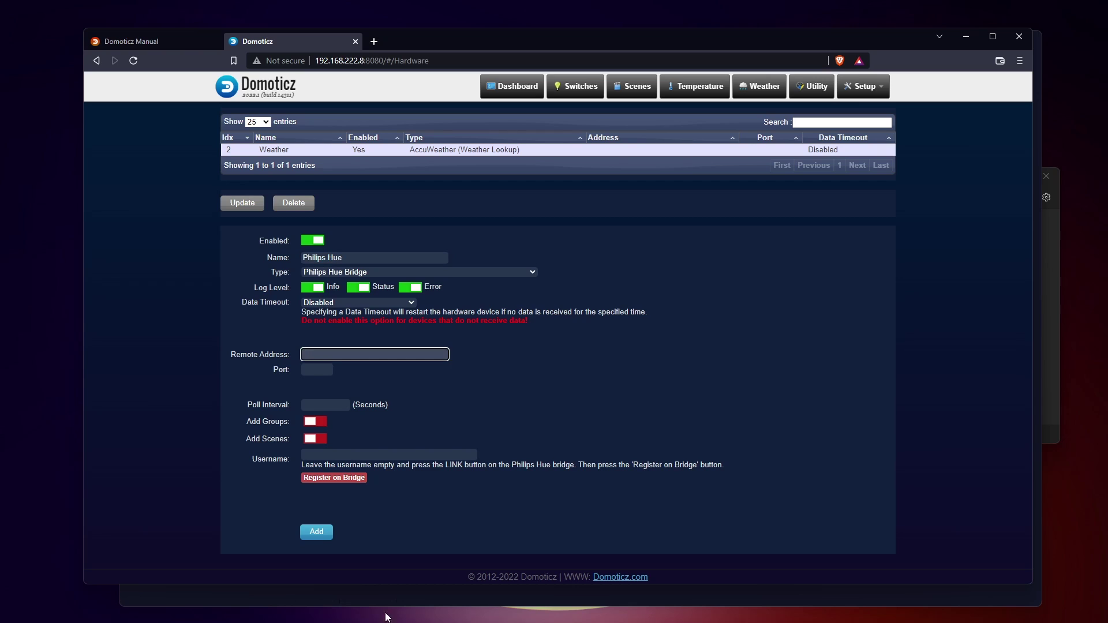
pyautogui.hotkey('alt', 'Tab')
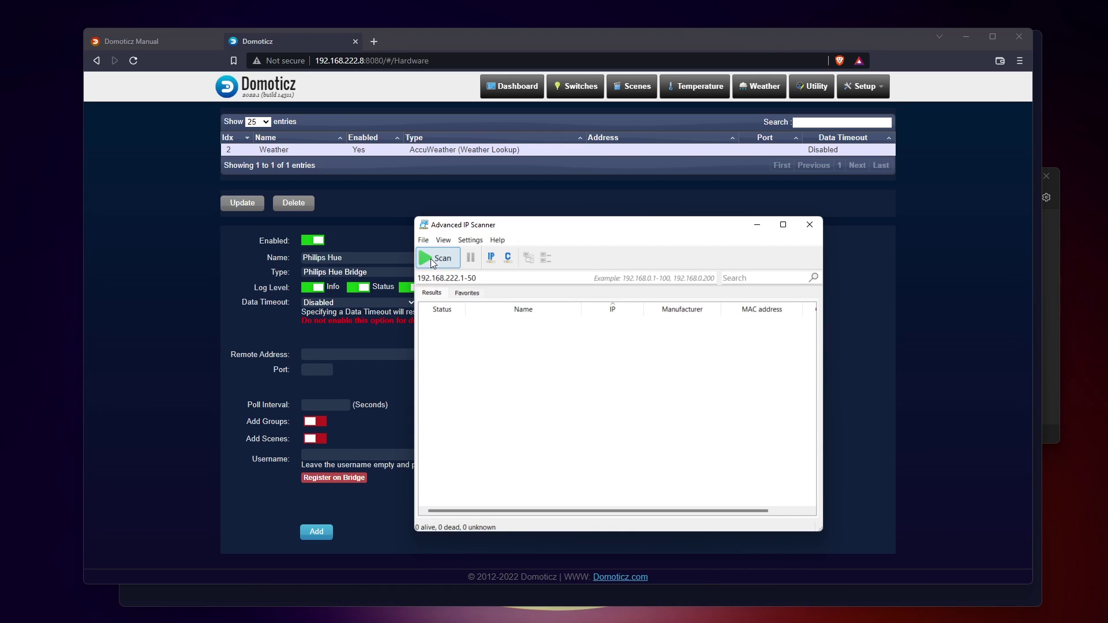
pyautogui.click(431, 259)
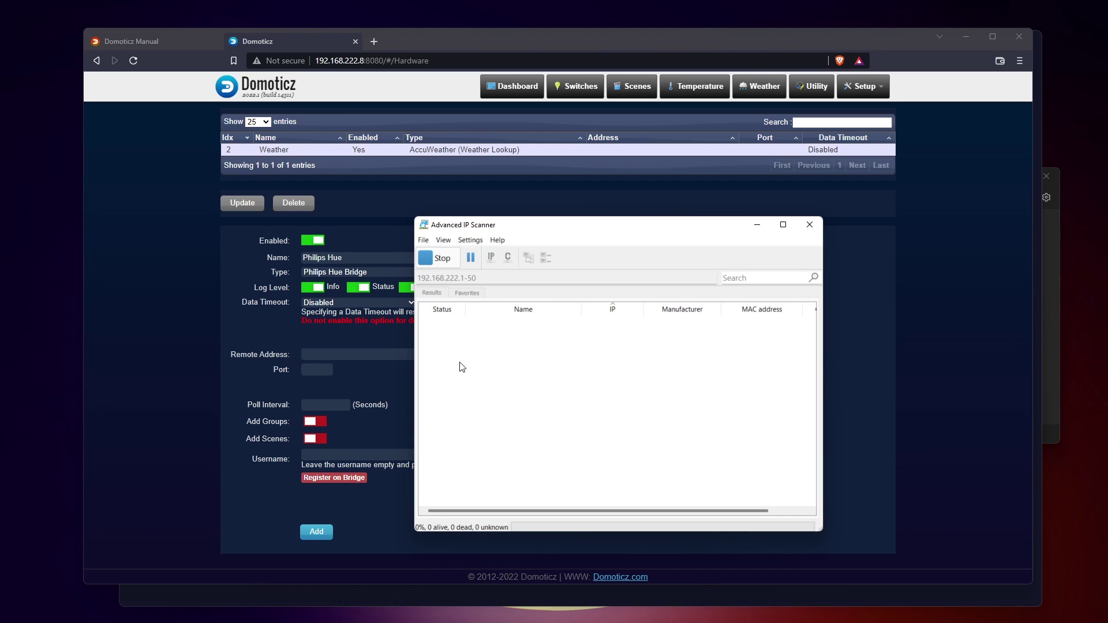
# Enter bridge address 192.168.222.2 and port 80, register with the bridge, and add it.
pyautogui.click(379, 360)
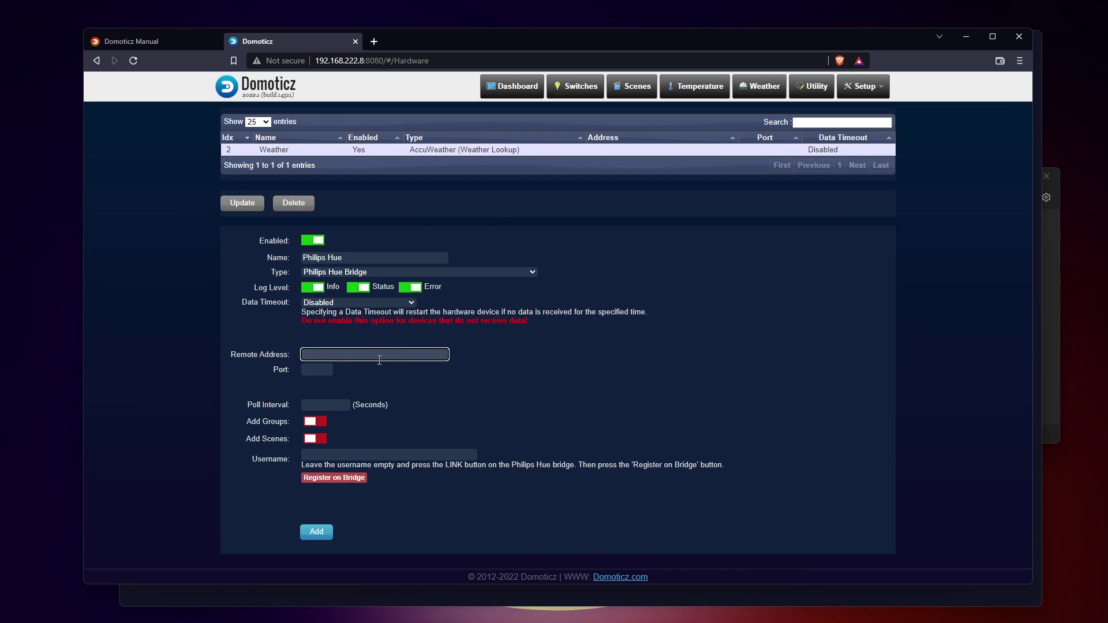
pyautogui.write('192.168.222.2')
pyautogui.click(312, 369)
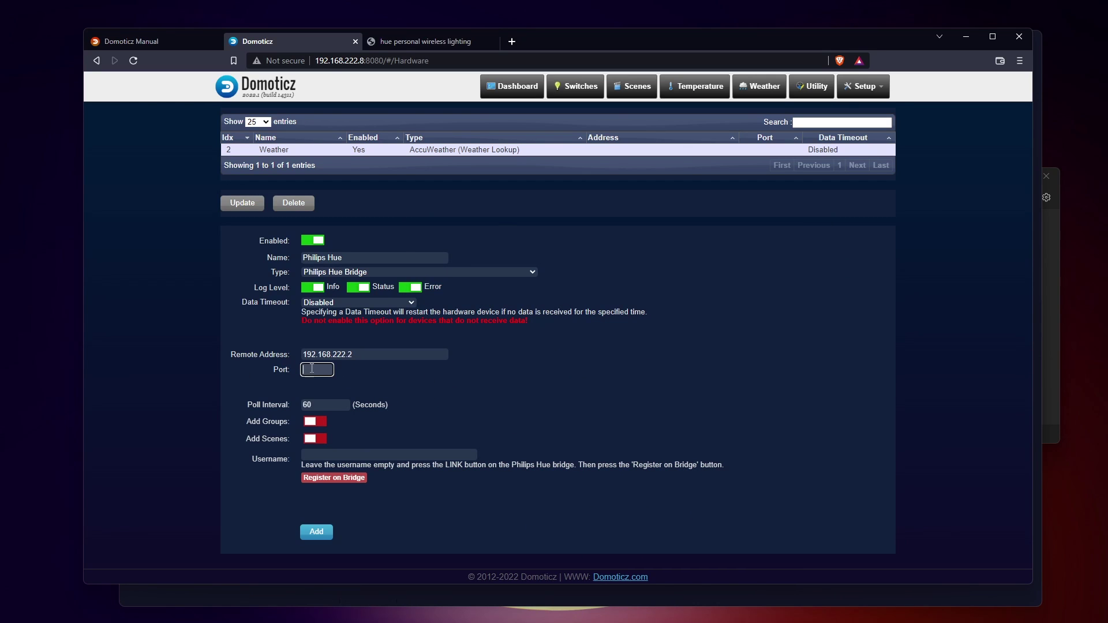
pyautogui.click(345, 479)
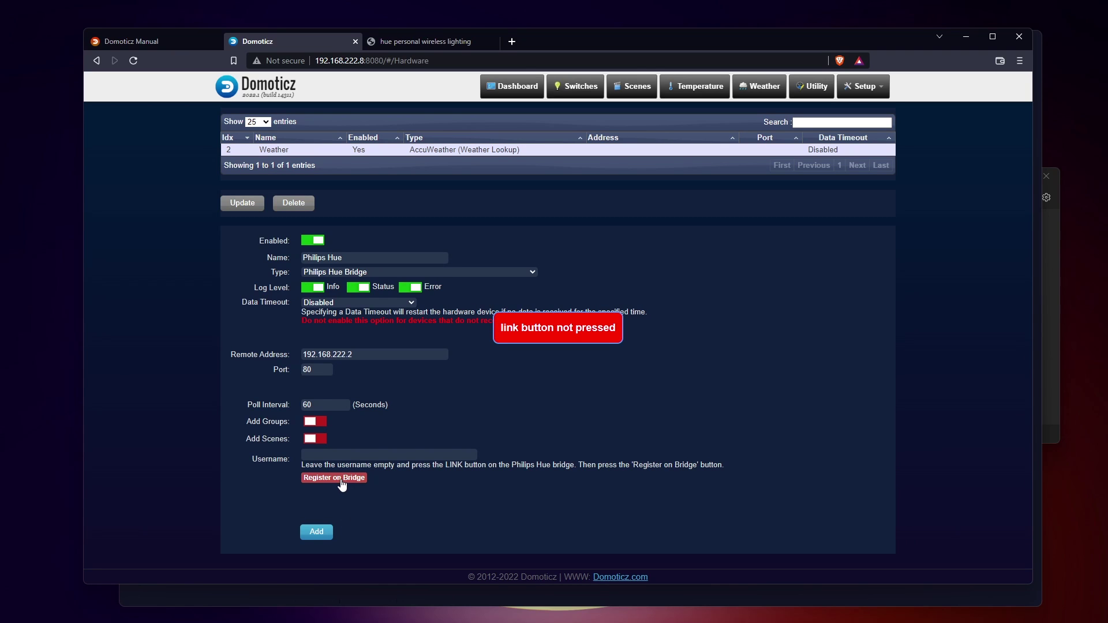
pyautogui.click(341, 483)
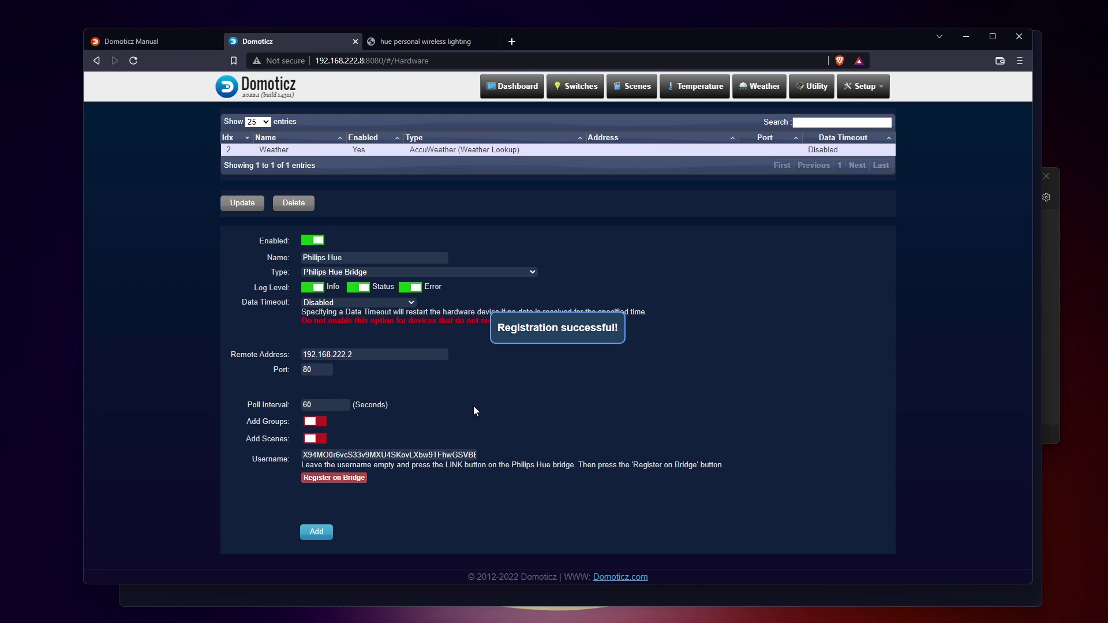
pyautogui.click(330, 532)
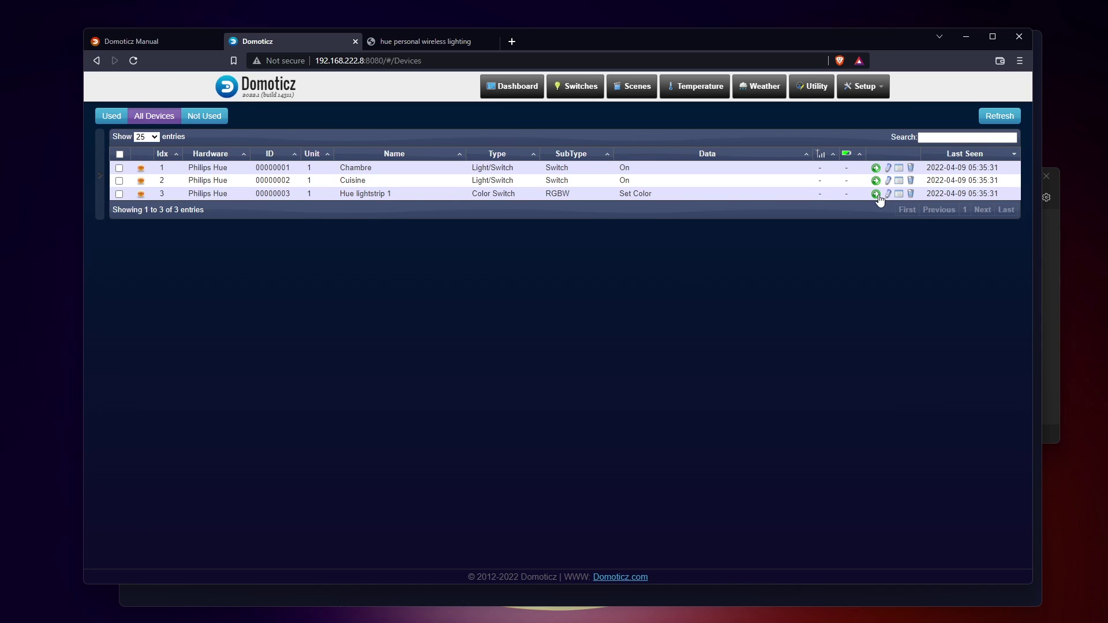
# Add the Chambre, Cuisine and Hue lightstrip 1 lights as devices.
pyautogui.click(875, 168)
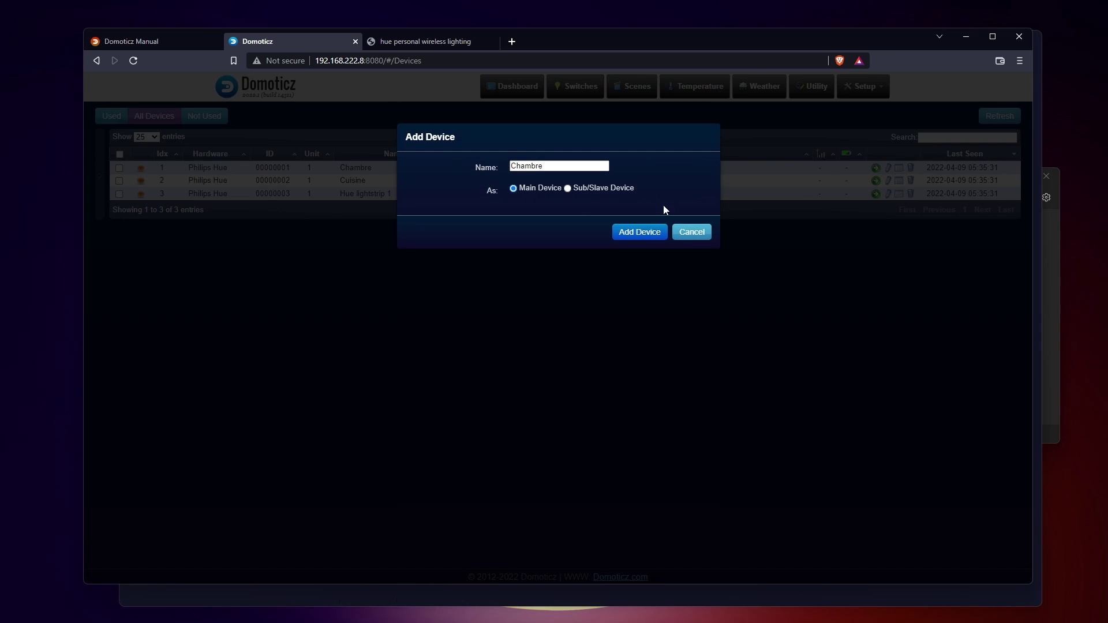
pyautogui.click(647, 232)
pyautogui.click(876, 181)
pyautogui.click(638, 234)
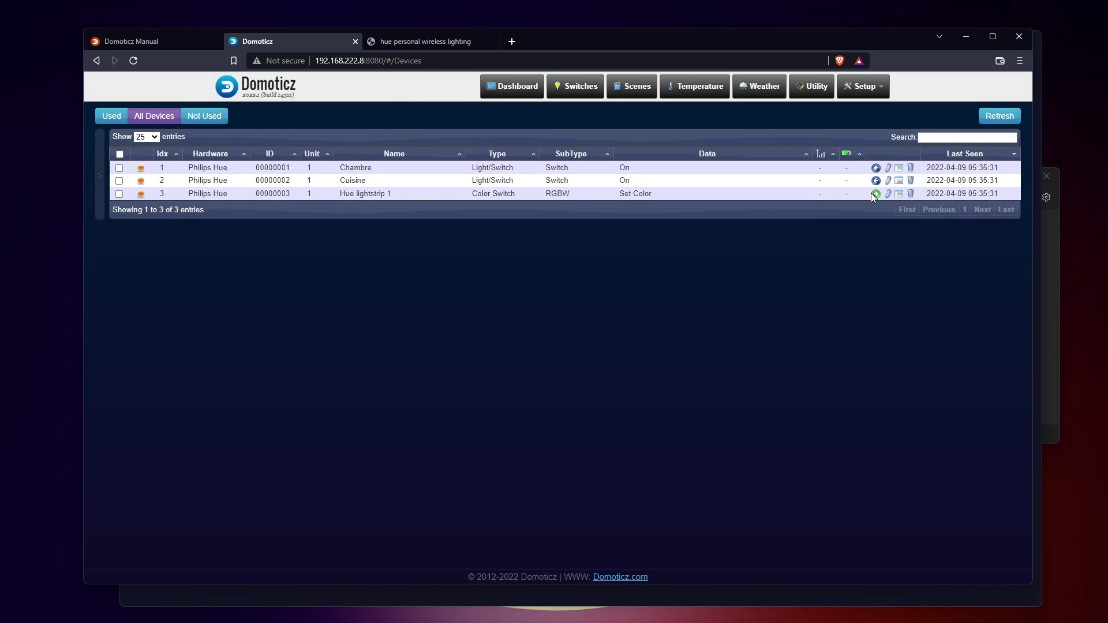
pyautogui.click(875, 193)
# On the Switches page, dim Chambre fully off and check the lightstrip's colour picker.
pyautogui.click(623, 216)
pyautogui.click(574, 86)
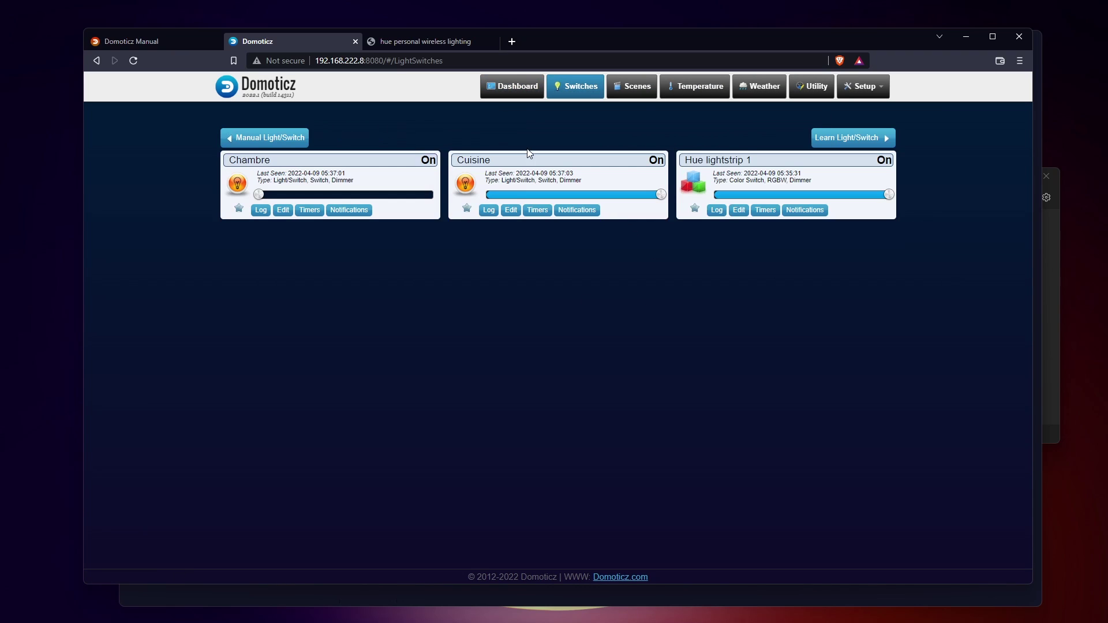
pyautogui.moveTo(259, 194)
pyautogui.mouseDown()
pyautogui.moveTo(388, 195)
pyautogui.moveTo(257, 195)
pyautogui.mouseUp()
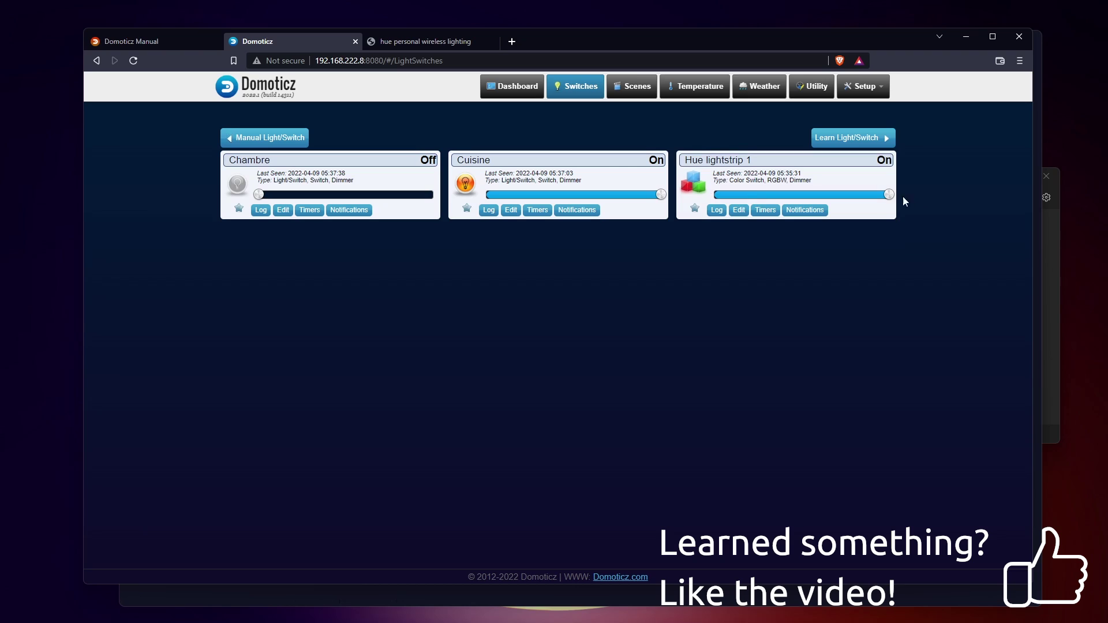
pyautogui.moveTo(889, 194); pyautogui.dragTo(855, 201)
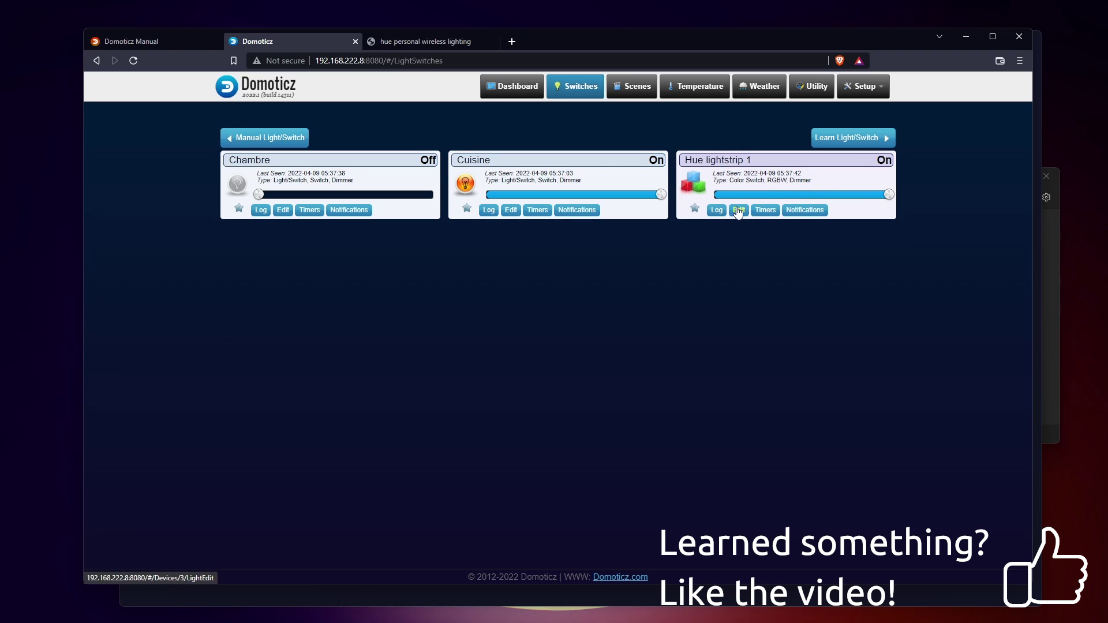
pyautogui.click(692, 183)
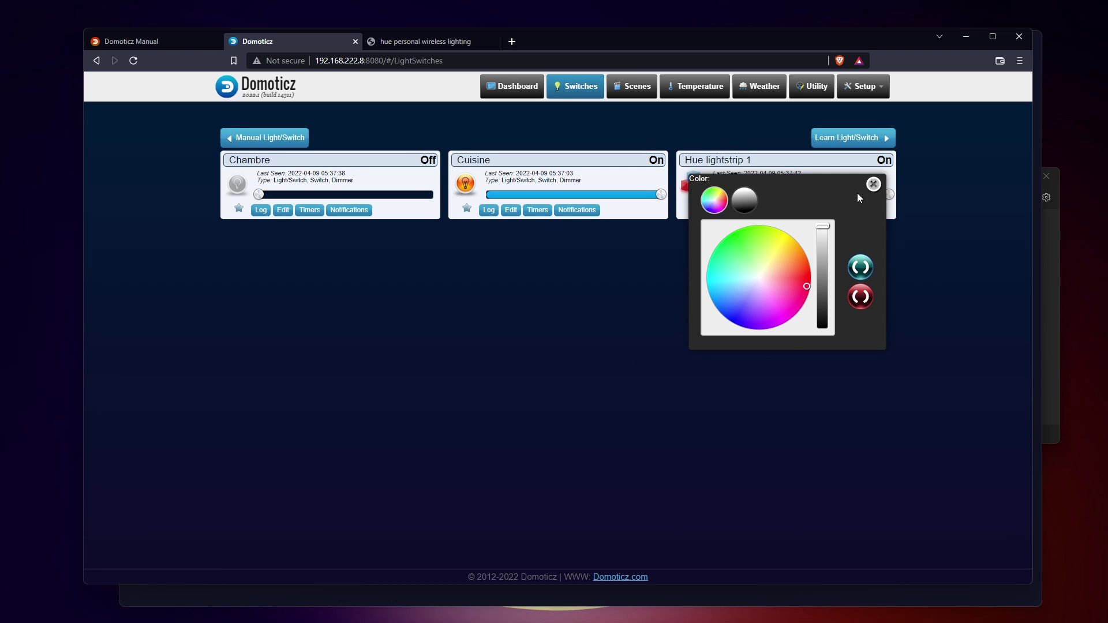
pyautogui.click(873, 184)
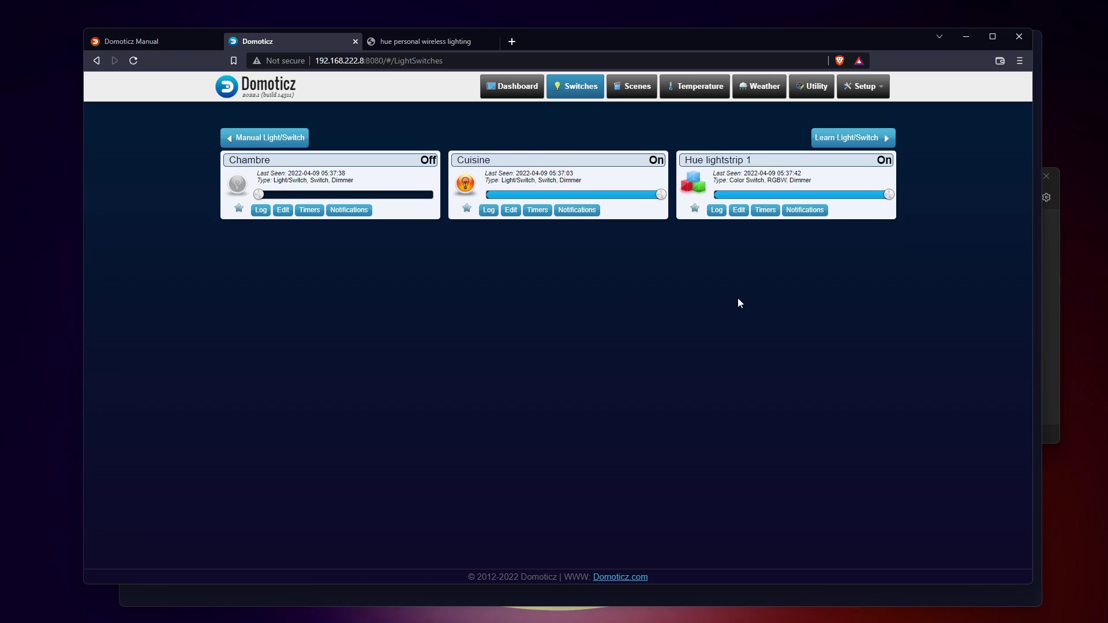
# Review the Weather hardware's Location setting, then open the Domoticz log.
pyautogui.click(834, 160)
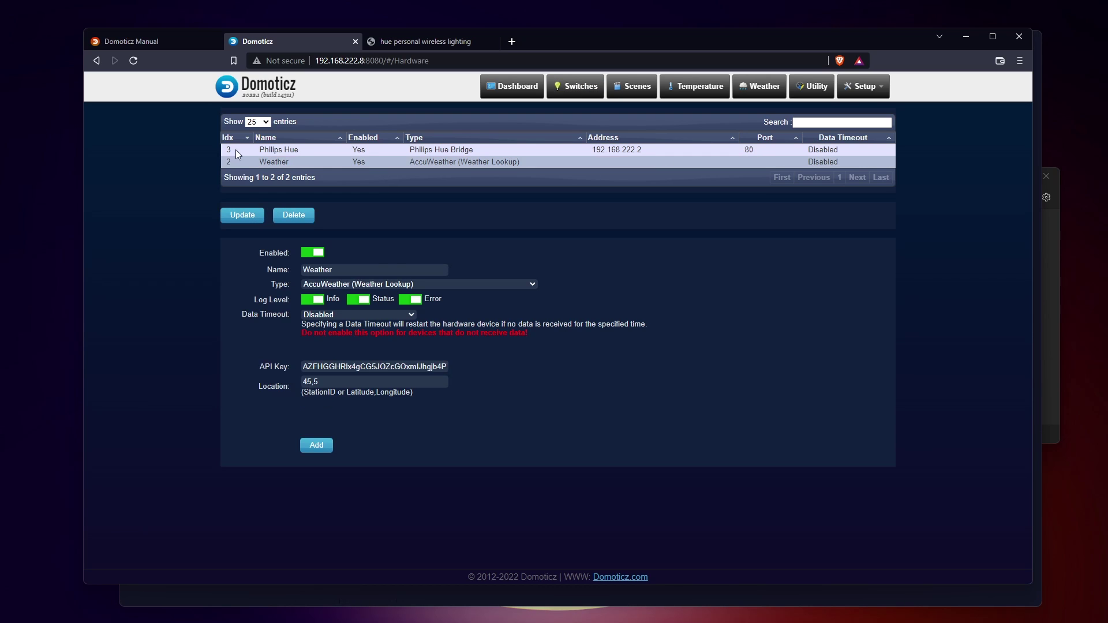
pyautogui.click(327, 382)
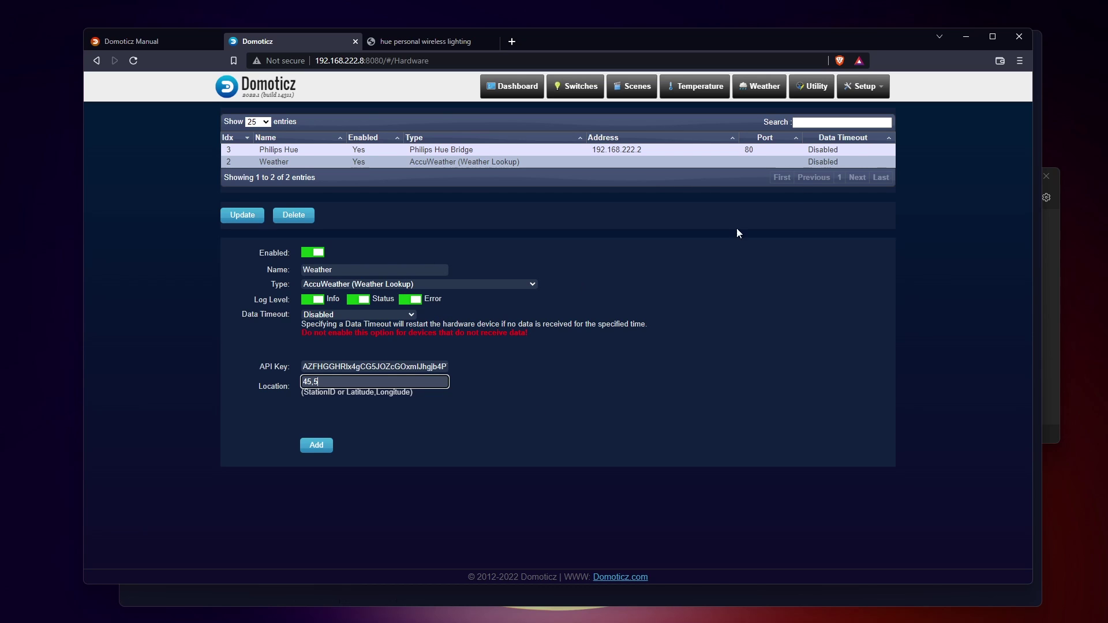
pyautogui.click(855, 94)
pyautogui.click(844, 223)
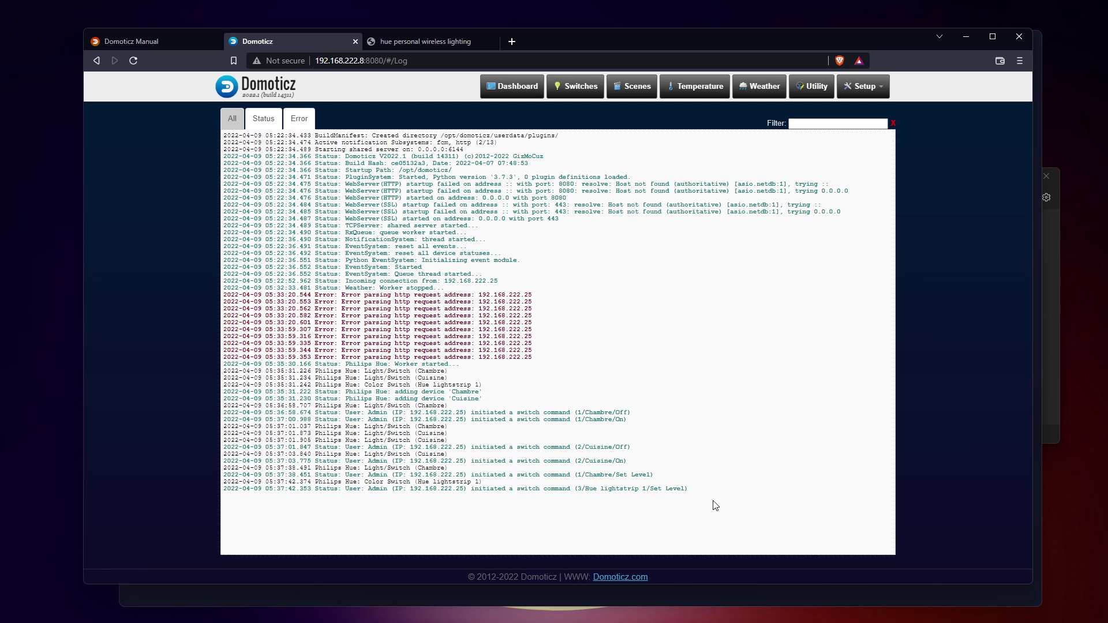
# Highlight the Philips Hue switch-command lines and the HTTP request error lines in the log.
pyautogui.moveTo(713, 505); pyautogui.dragTo(380, 413)
pyautogui.click(537, 337)
pyautogui.moveTo(551, 353); pyautogui.dragTo(311, 309)
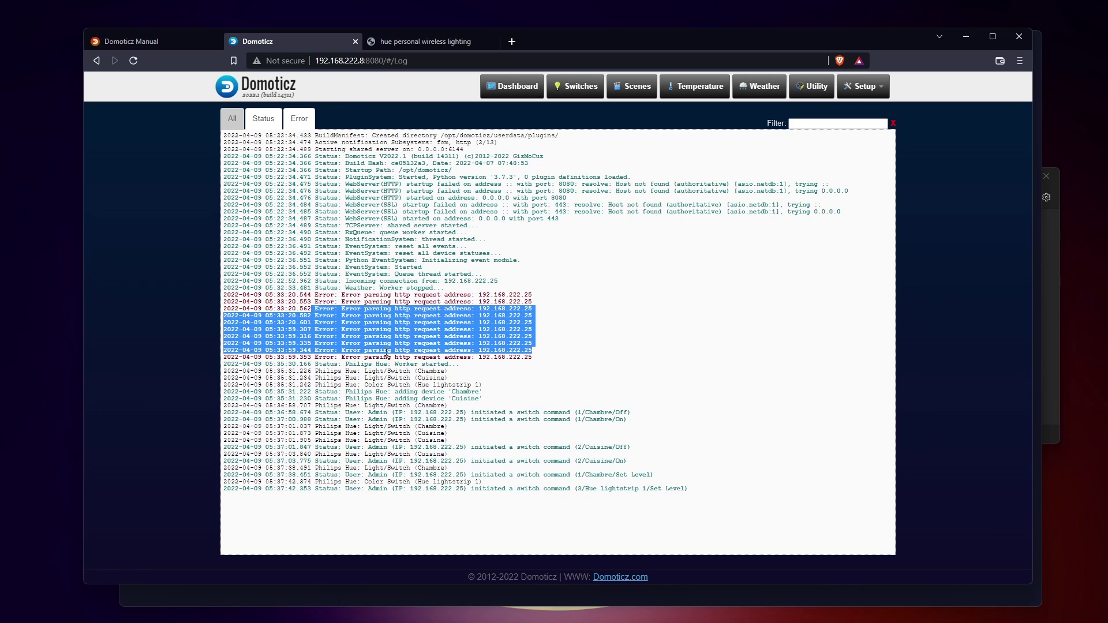
pyautogui.click(462, 355)
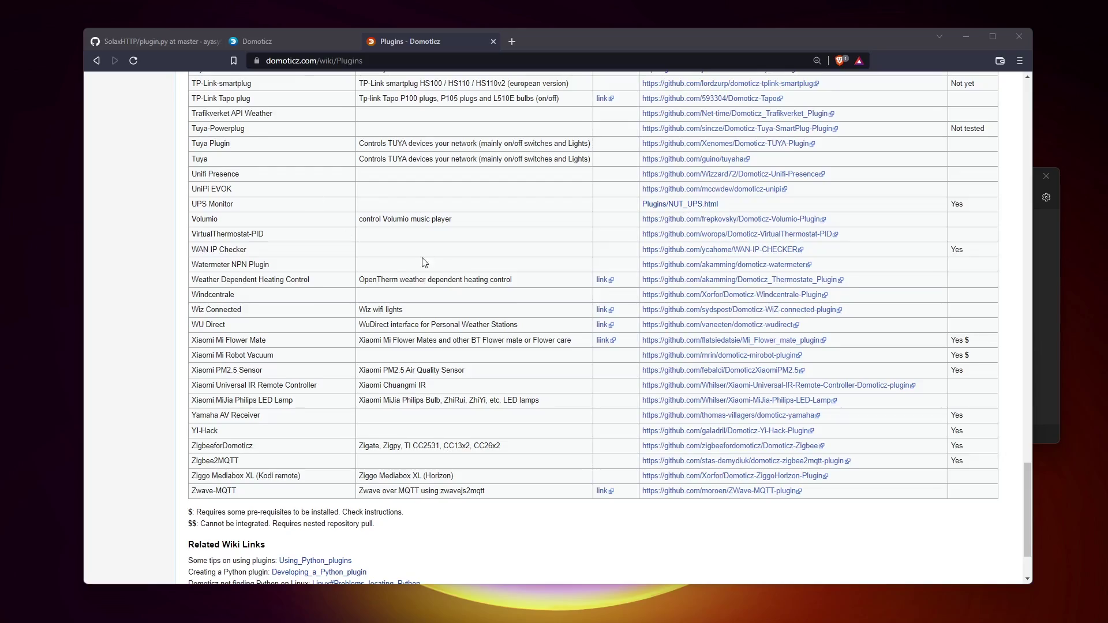
# Scroll down the mirobot plugin's GitHub README to its Installation and MIIO Server instructions.
pyautogui.scroll(10, 1044, 338)
pyautogui.scroll(15, 1028, 397)
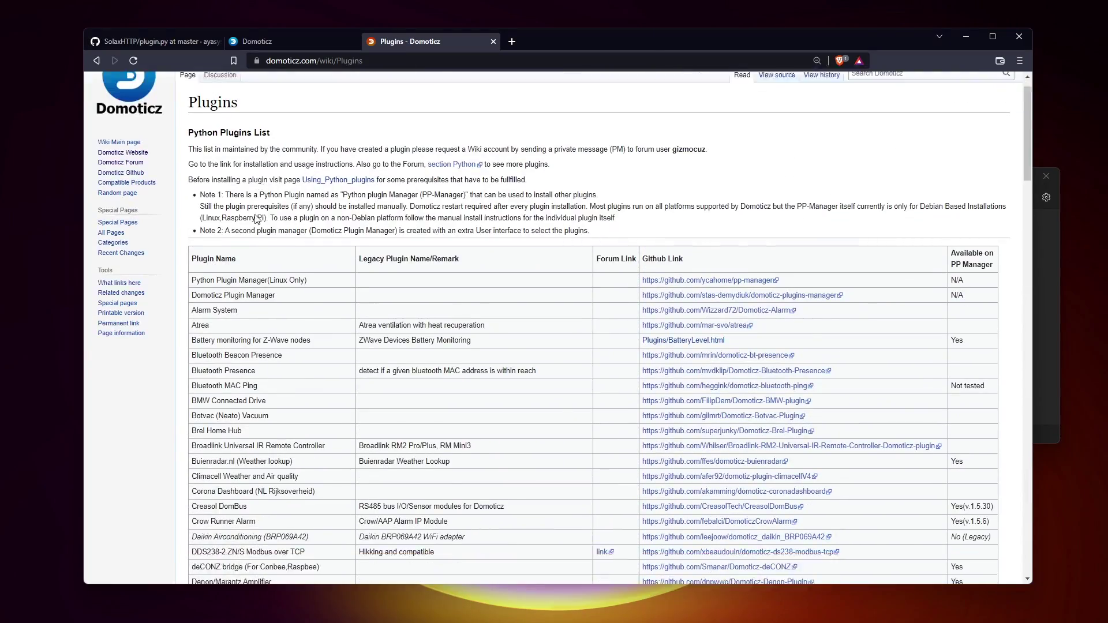
pyautogui.scroll(-5, 244, 136)
pyautogui.scroll(-4, 241, 281)
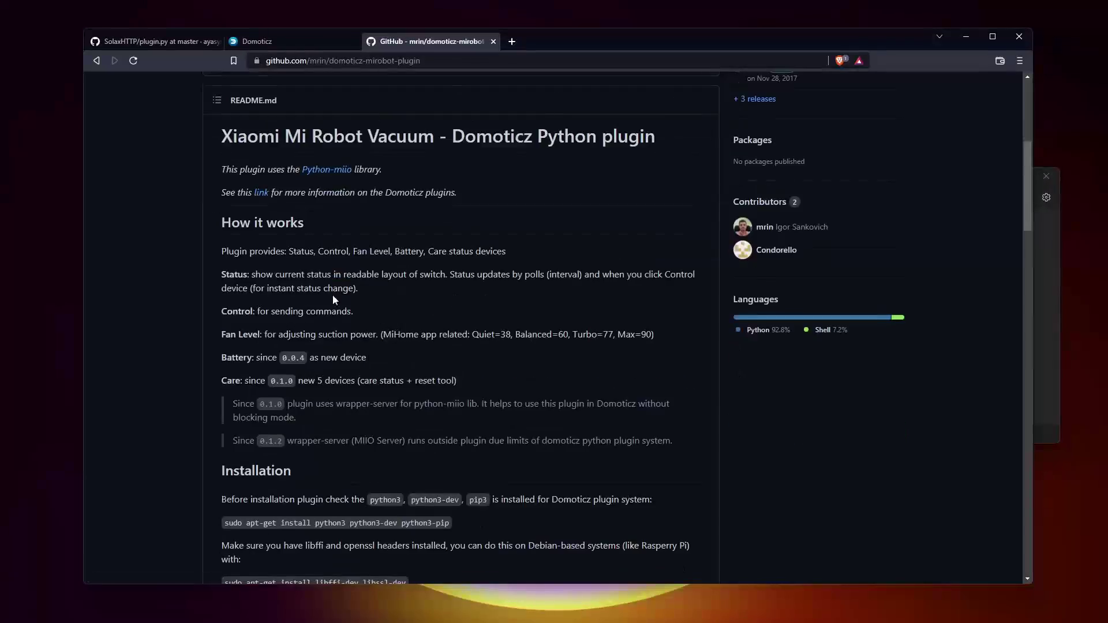
pyautogui.scroll(-5, 334, 297)
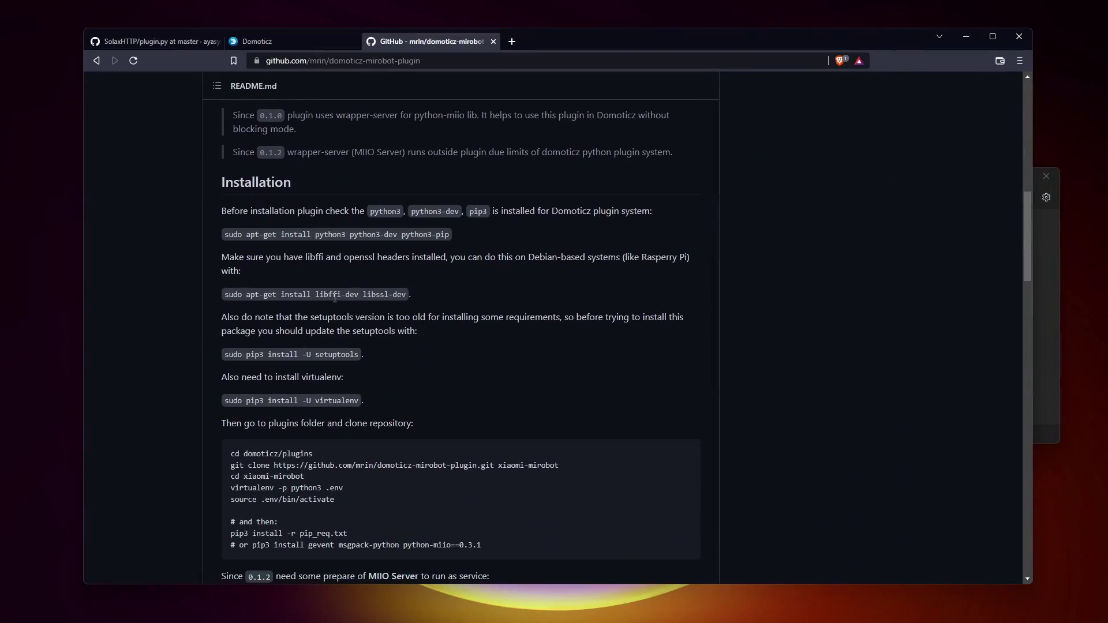
pyautogui.scroll(-8, 314, 247)
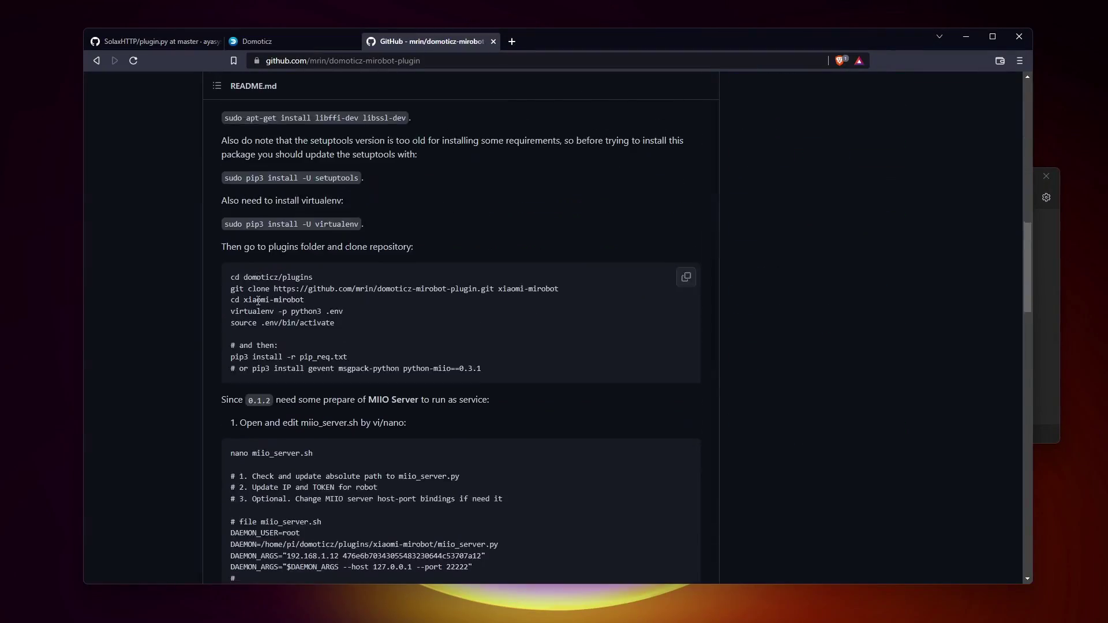
pyautogui.scroll(-2, 300, 384)
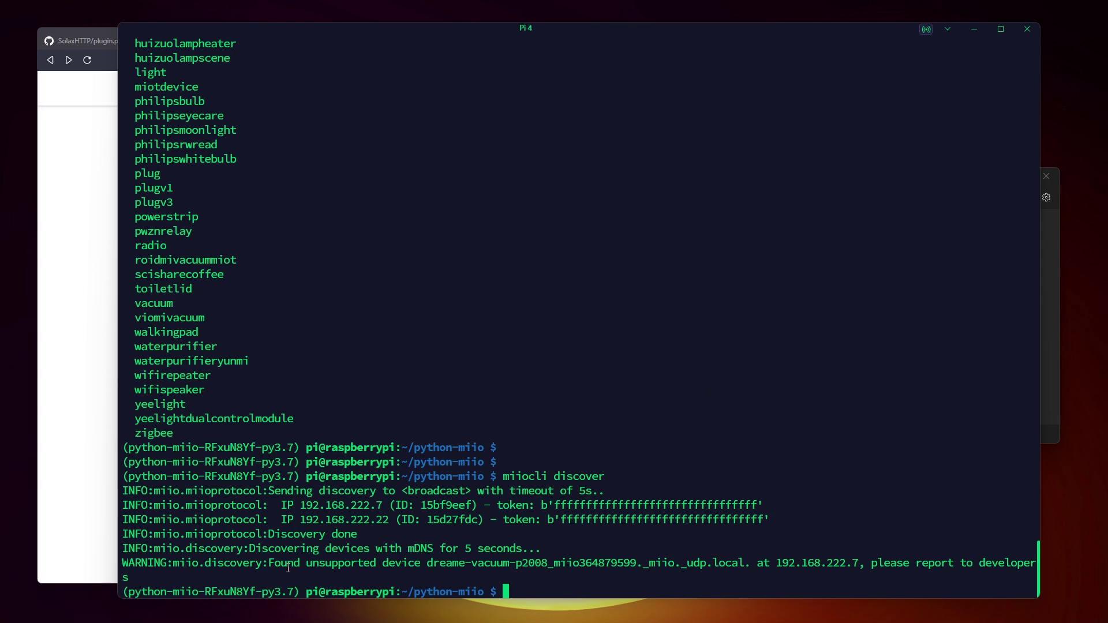
# Highlight the 'Found unsupported device' warning for the dreame vacuum at 192.168.222.7, then deselect.
pyautogui.moveTo(270, 562); pyautogui.dragTo(547, 570)
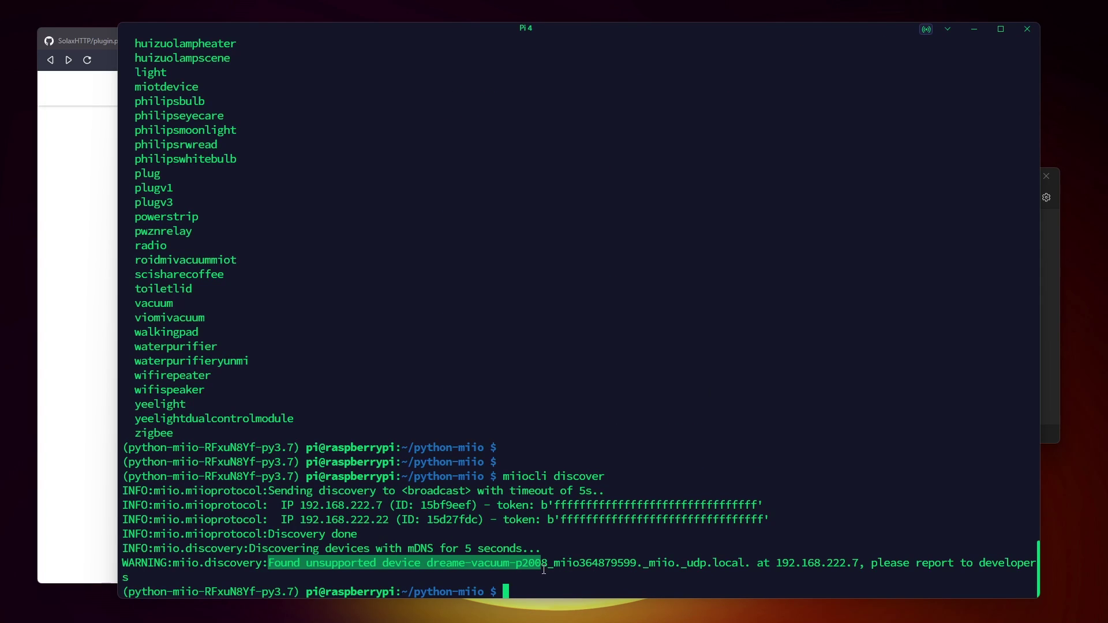
pyautogui.click(609, 539)
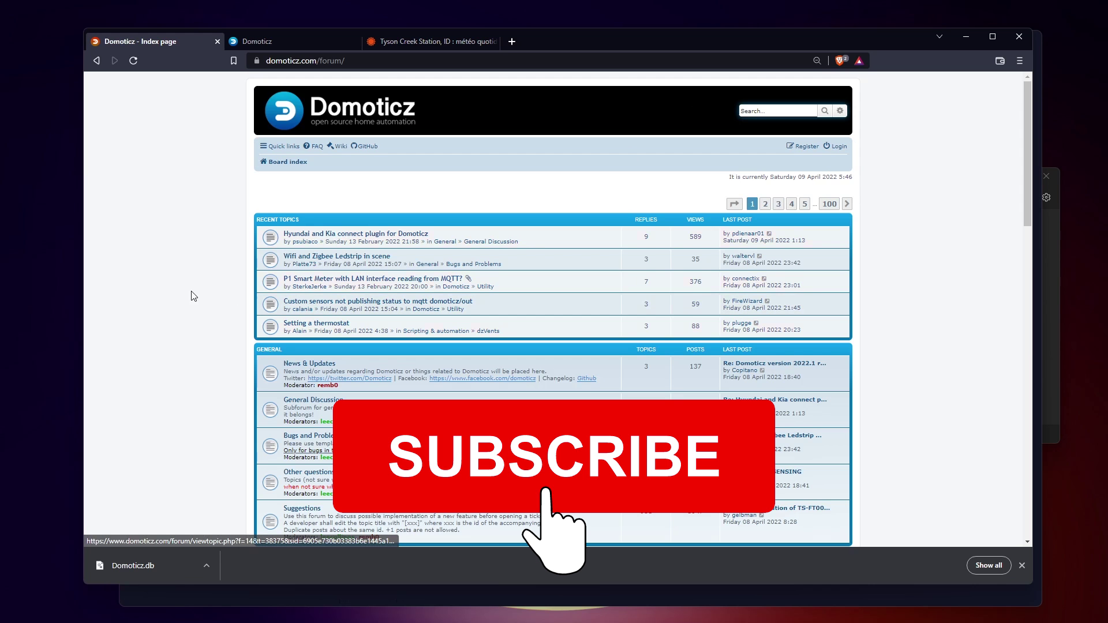
# Browse the forum index, then view page 11 and the page 2 contents of the Domoticz manual.
pyautogui.scroll(-2, 218, 201)
pyautogui.scroll(-1, 219, 203)
pyautogui.scroll(-4, 222, 310)
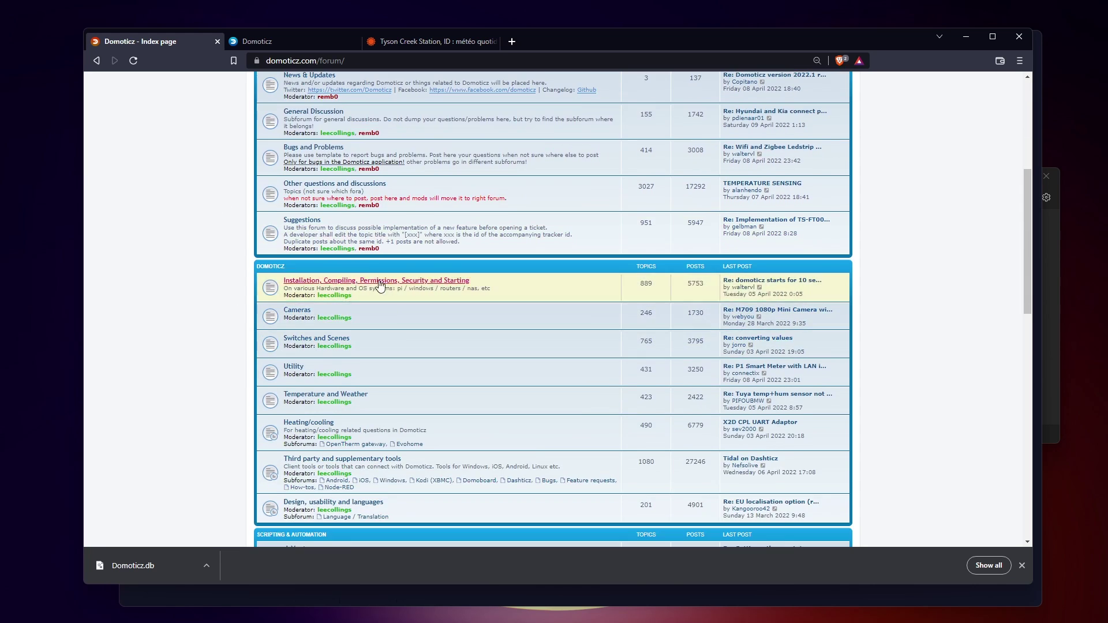
pyautogui.scroll(-1, 389, 289)
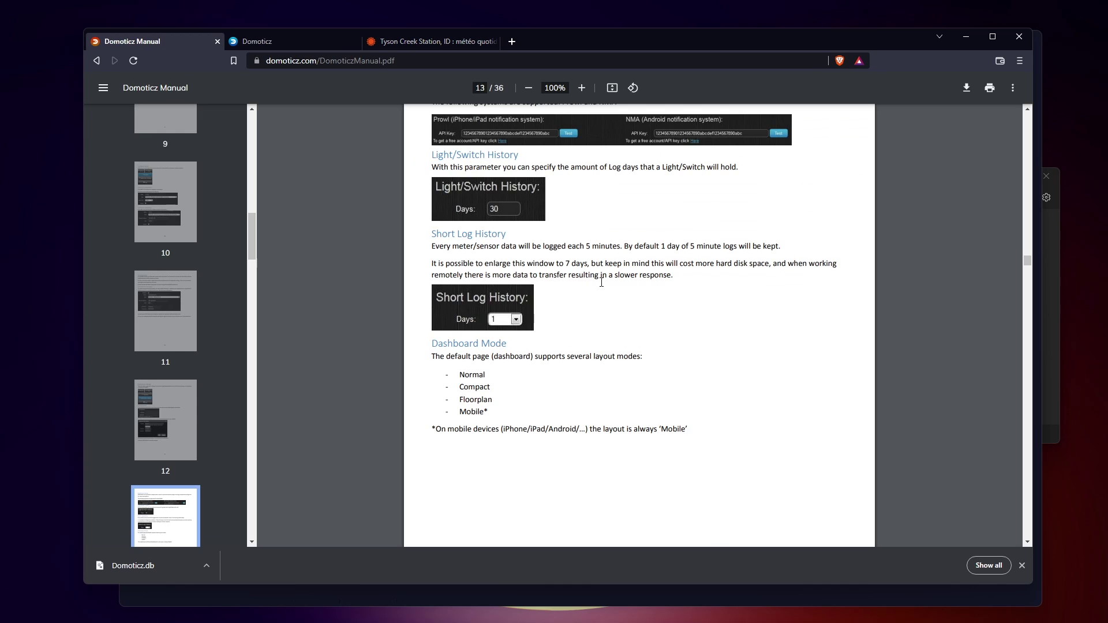
pyautogui.scroll(5, 486, 252)
pyautogui.scroll(1, 486, 251)
pyautogui.click(174, 287)
pyautogui.scroll(12, 174, 230)
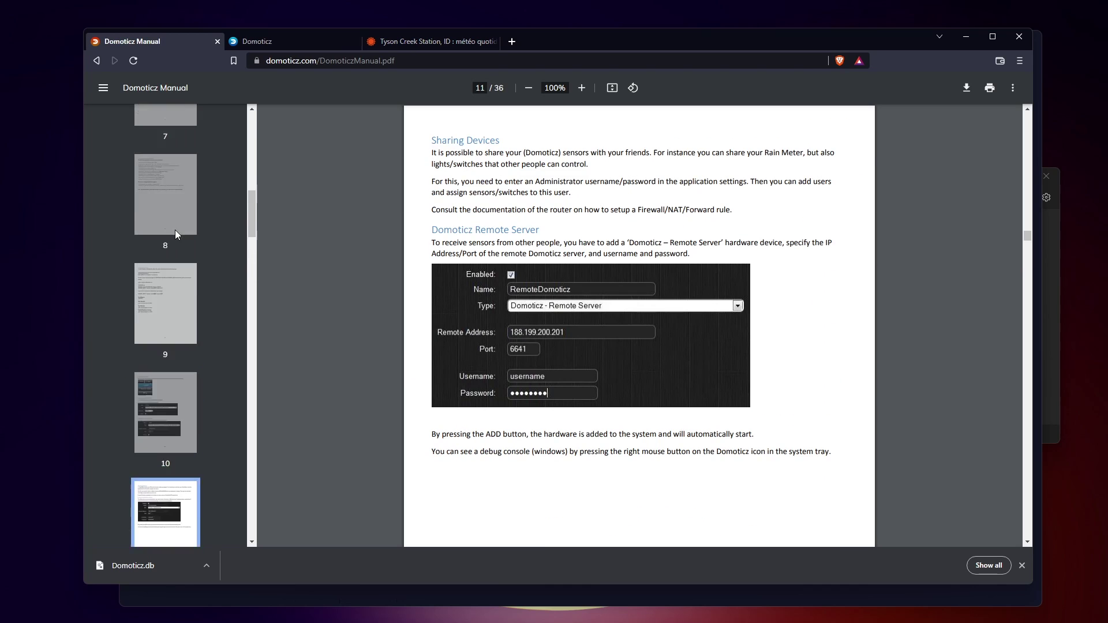
pyautogui.click(151, 166)
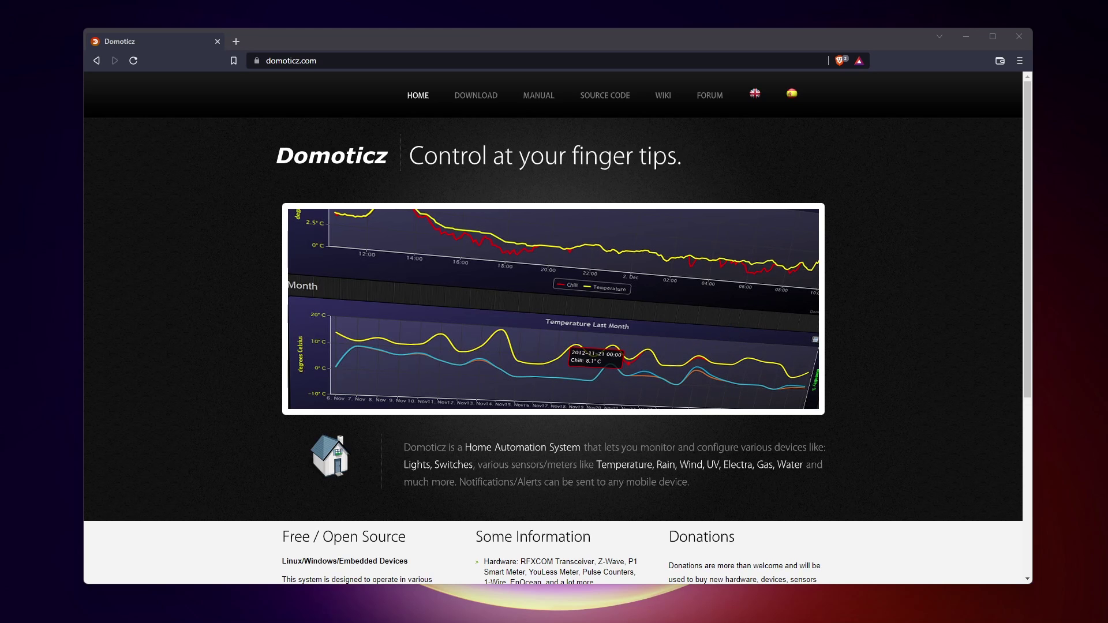
pyautogui.click(263, 237)
pyautogui.scroll(-5, 501, 251)
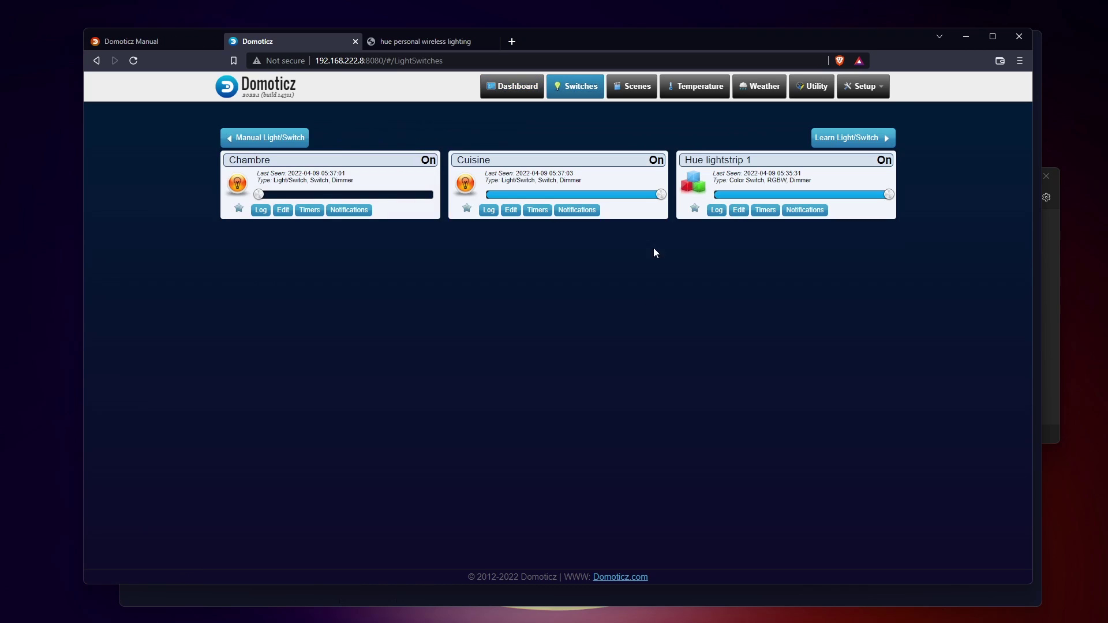
# Turn Chambre off, set Hue lightstrip 1 to about 23% brightness, and open its colour settings.
pyautogui.click(255, 199)
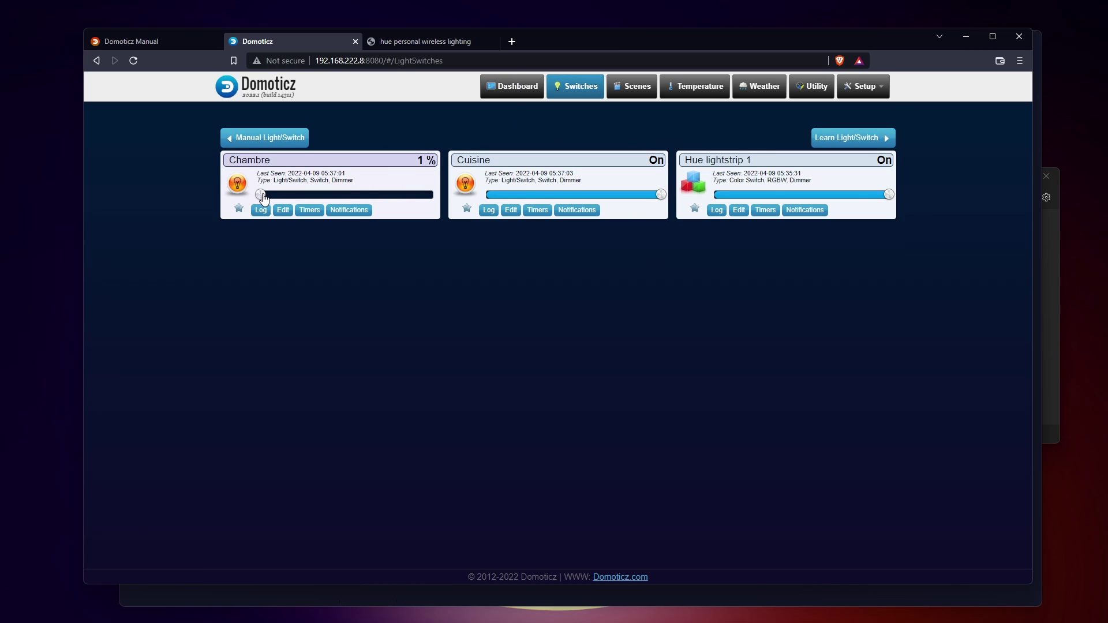
pyautogui.click(753, 195)
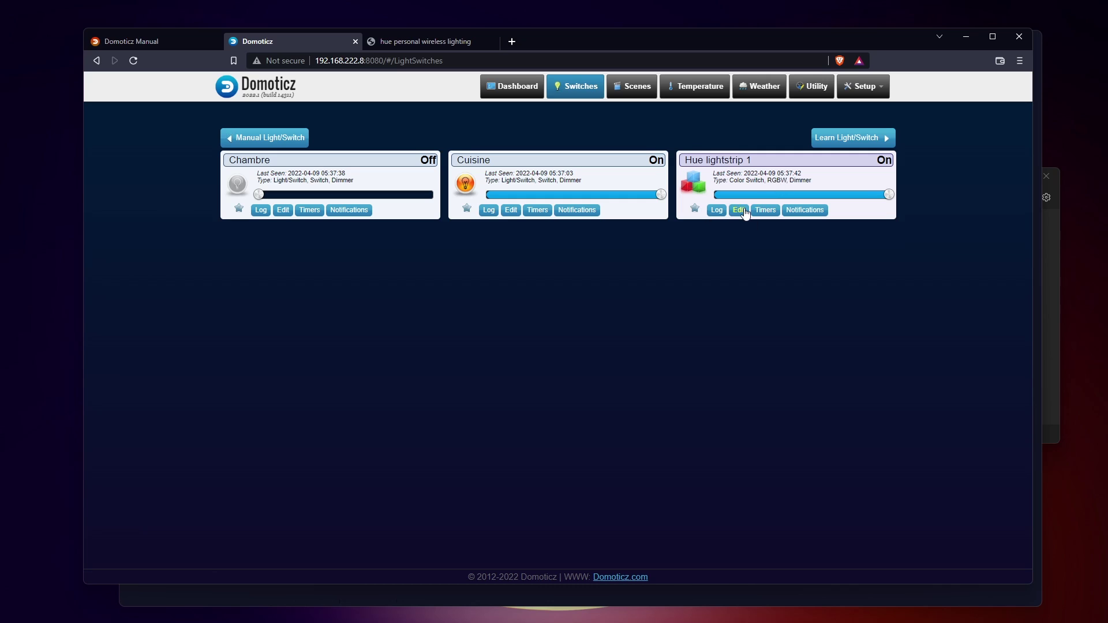
pyautogui.click(692, 182)
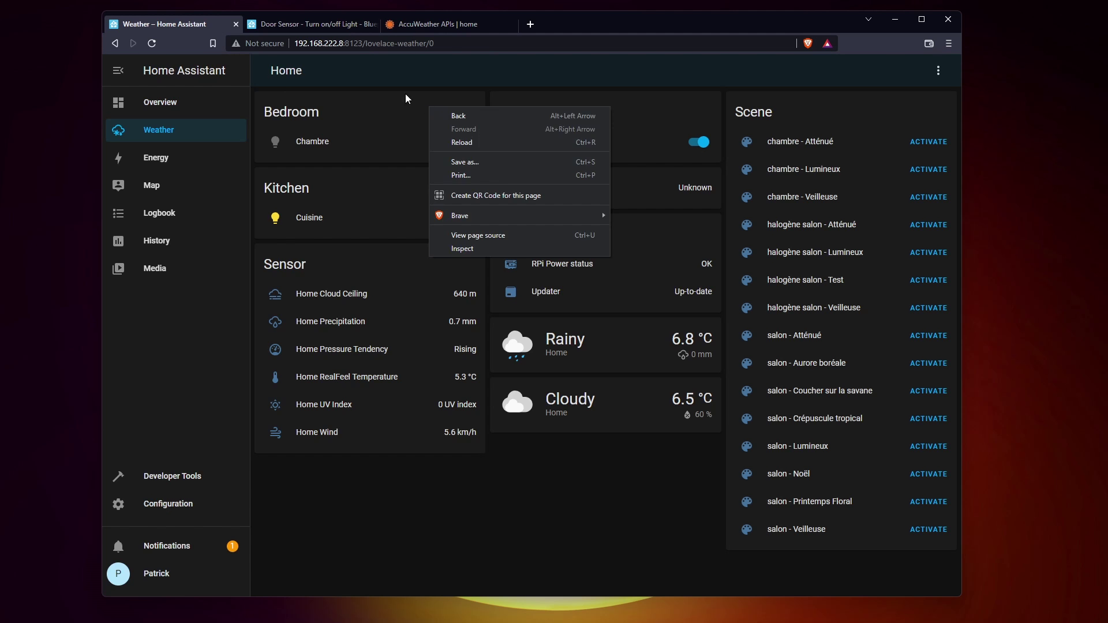
# Take control of the Home Assistant Home dashboard for editing and start adding a new card to the Home view.
pyautogui.click(405, 98)
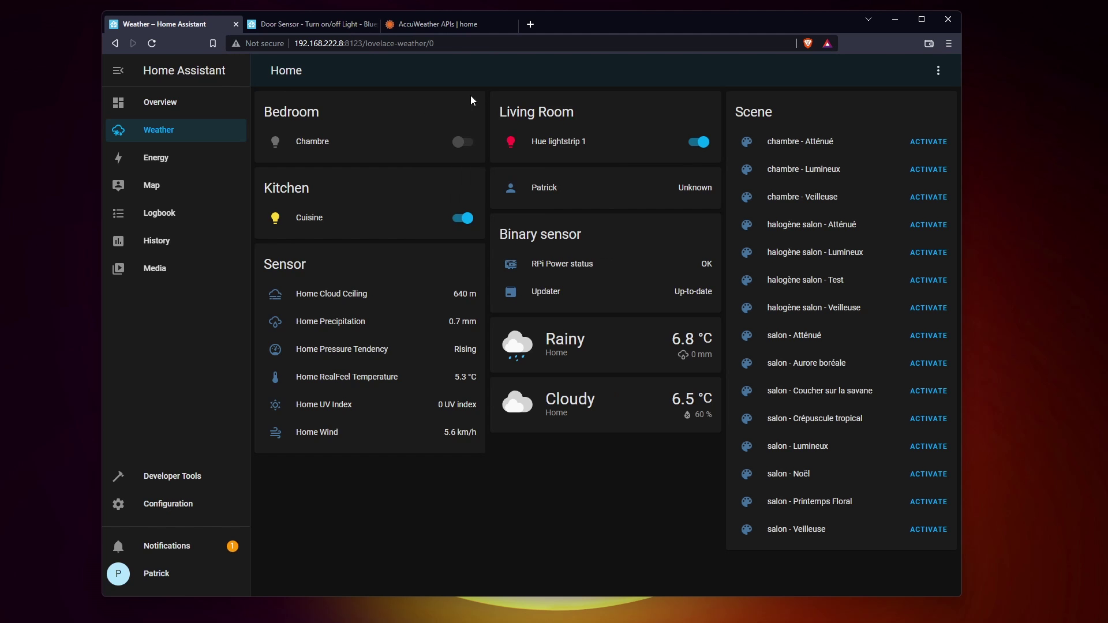
pyautogui.click(939, 70)
pyautogui.click(919, 101)
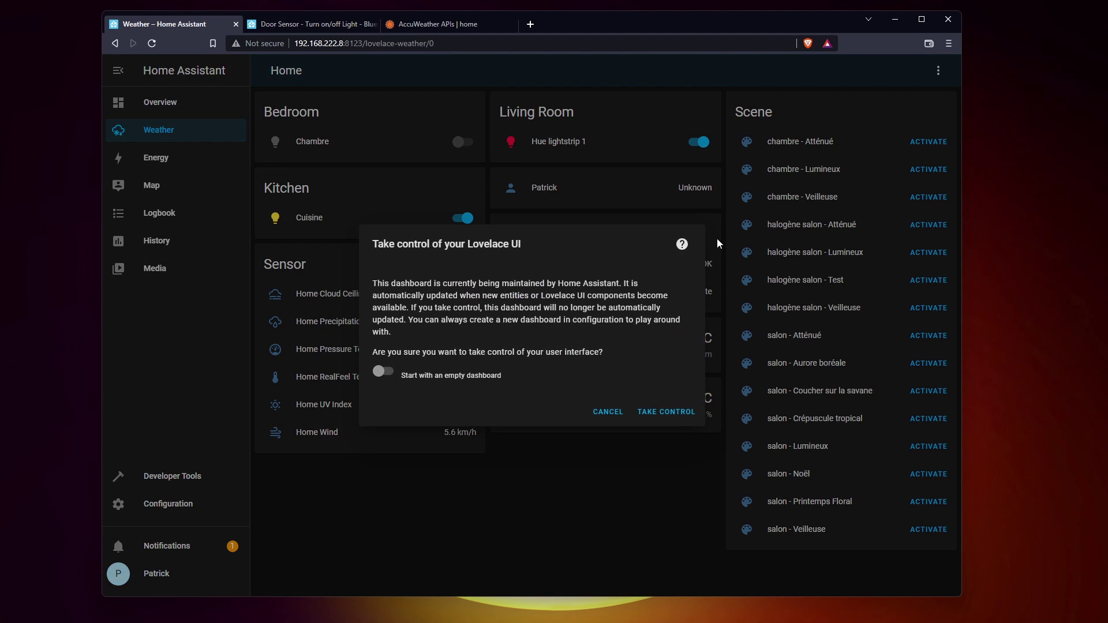
pyautogui.click(663, 419)
pyautogui.click(902, 573)
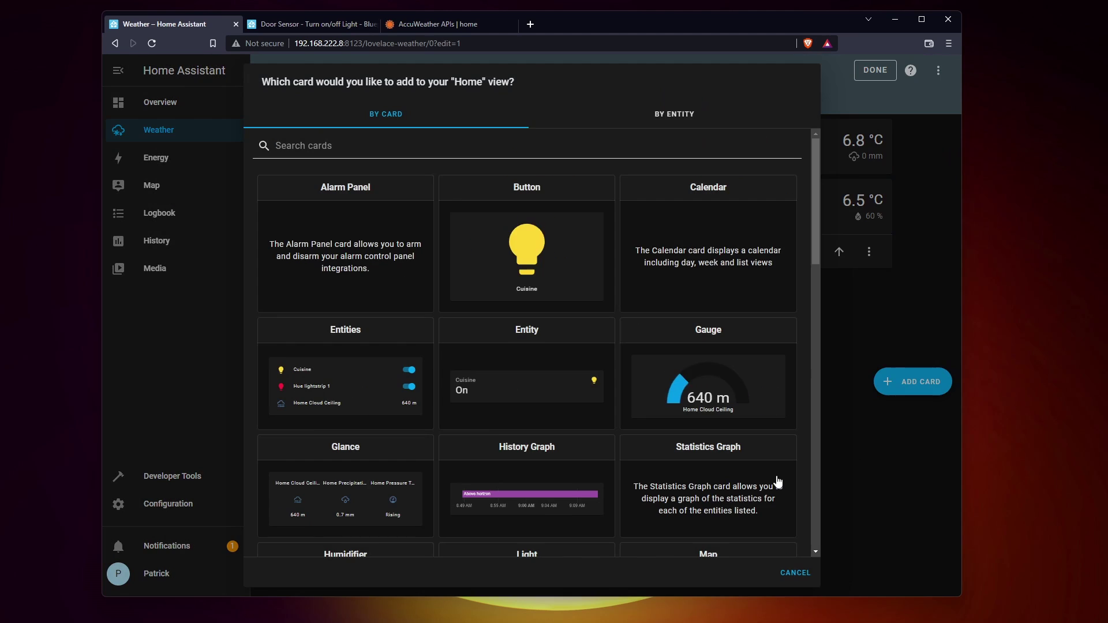